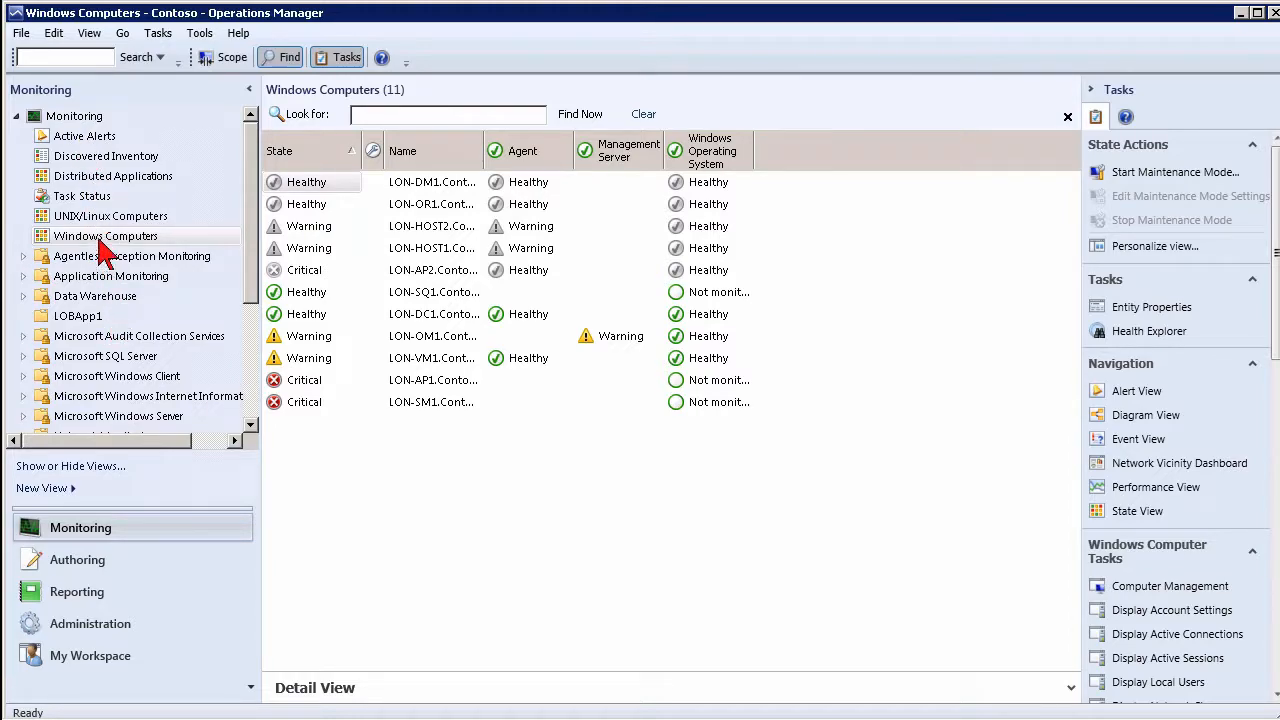
Look at the Windows Computers state view and the Active Alerts view in the Monitoring workspace
left_click(98, 238)
left_click(98, 238)
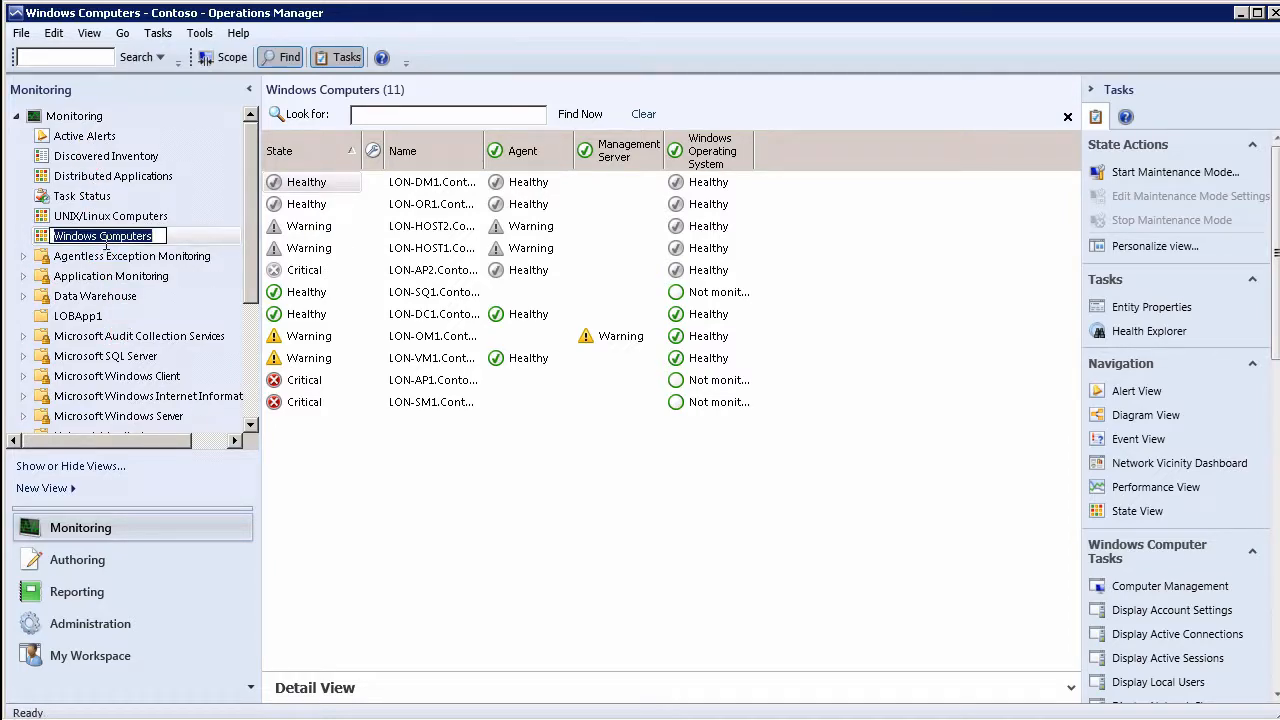
left_click(80, 140)
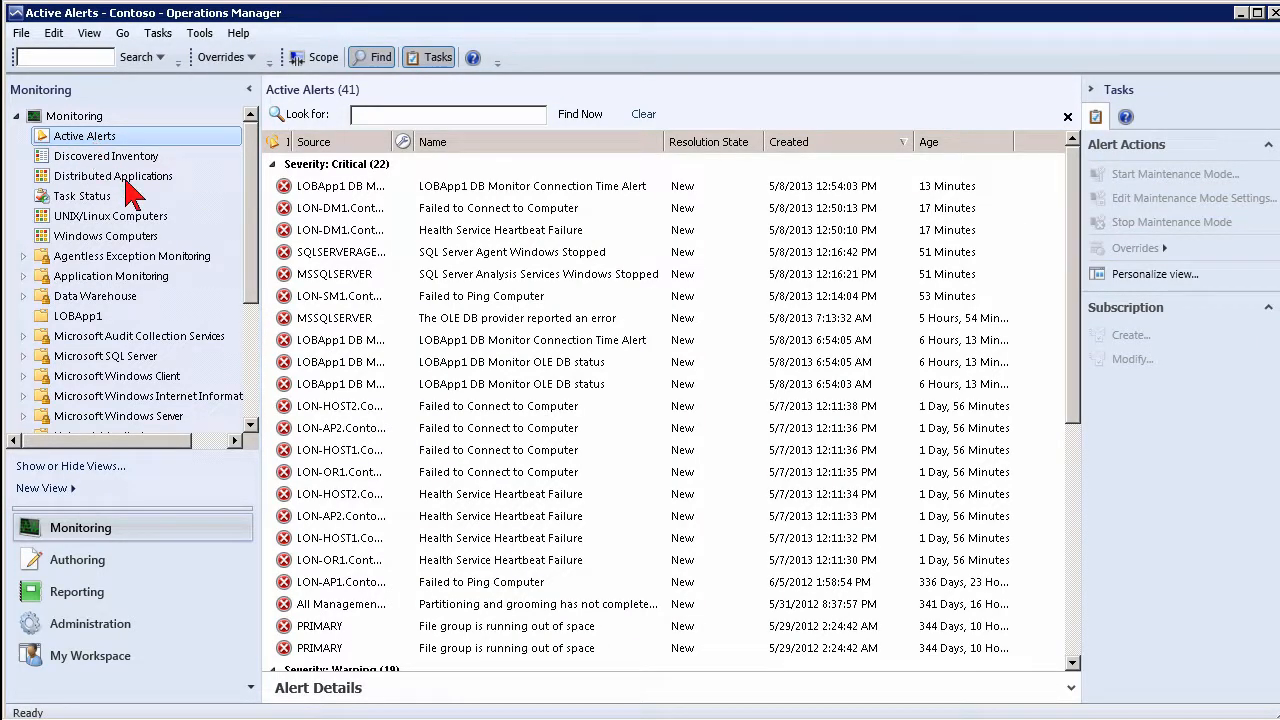
Start a new alert view under the Monitoring root and name it "SQL Servers Alert View"
right_click(94, 120)
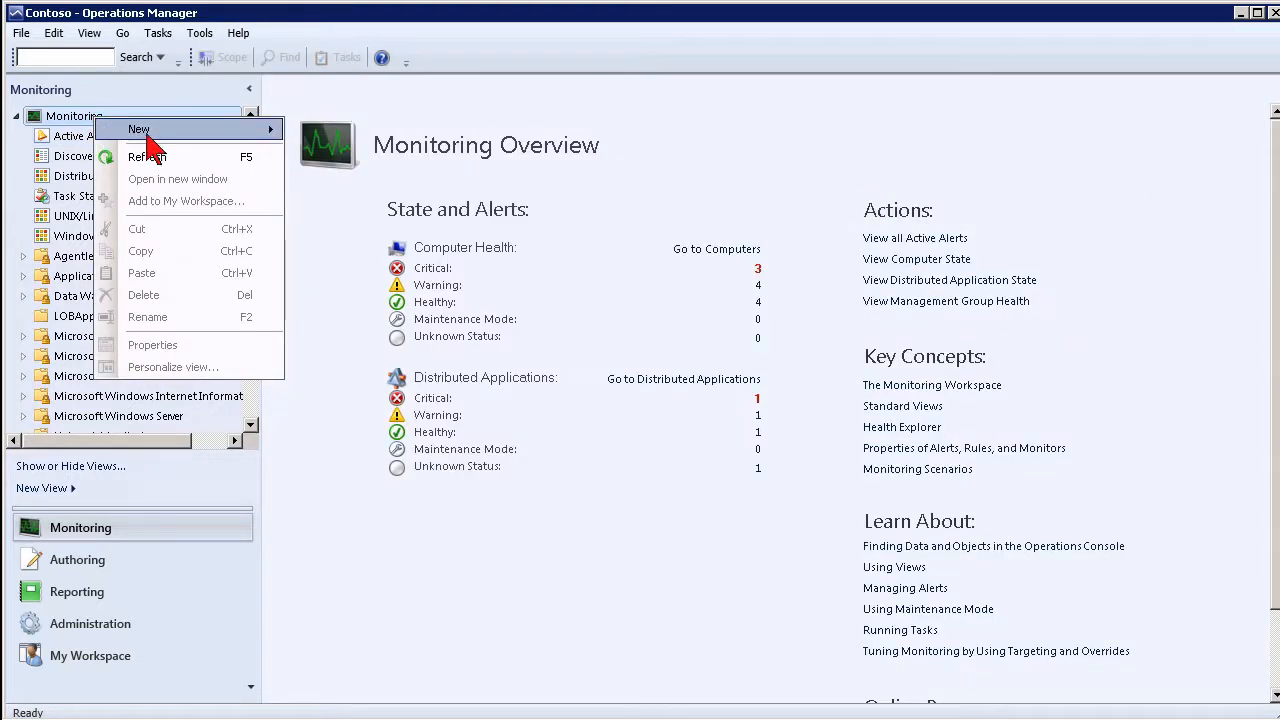
mouse_move(146, 137)
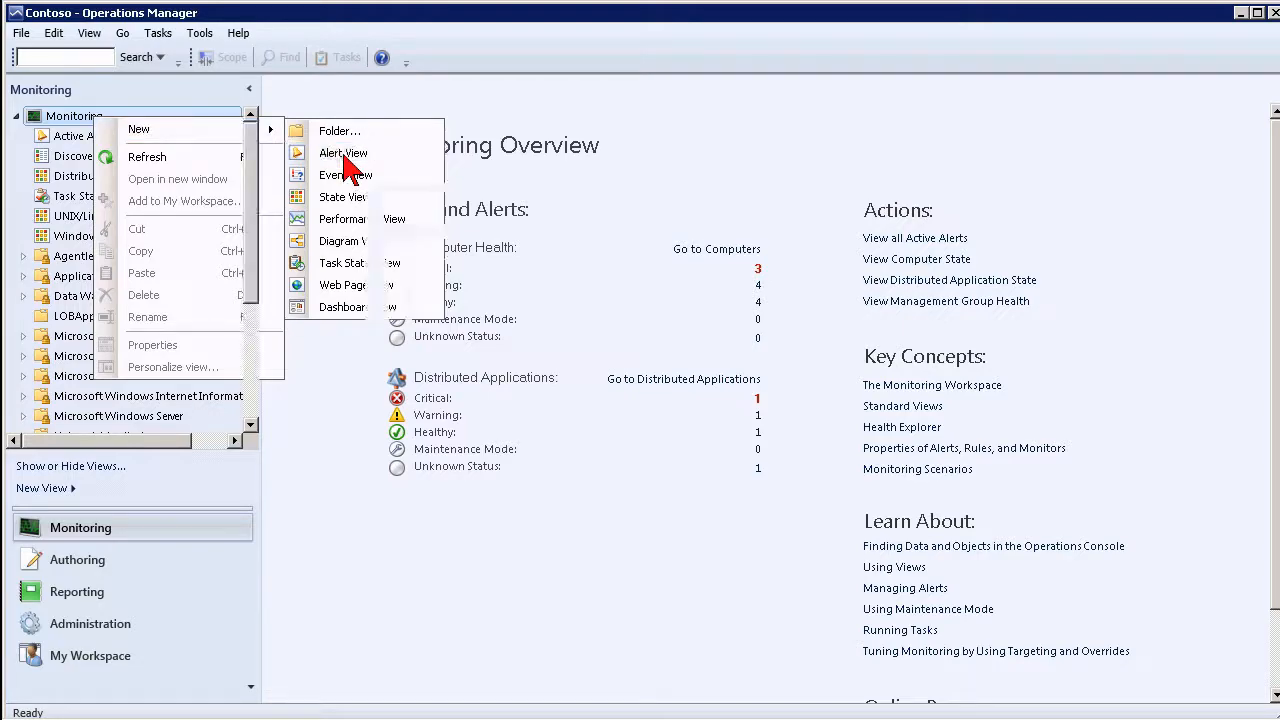
left_click(346, 162)
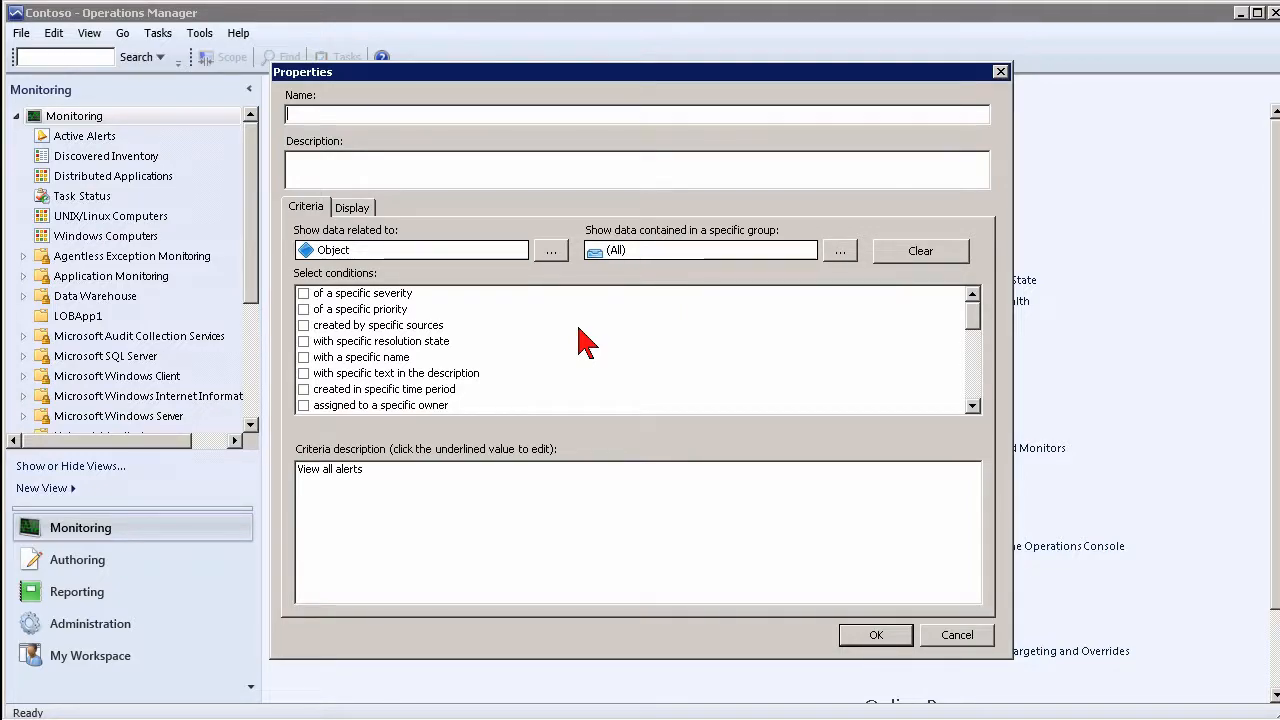
type("SQL SErve")
key("BackSpace")
key("BackSpace")
key("BackSpace")
key("BackSpace")
type("e")
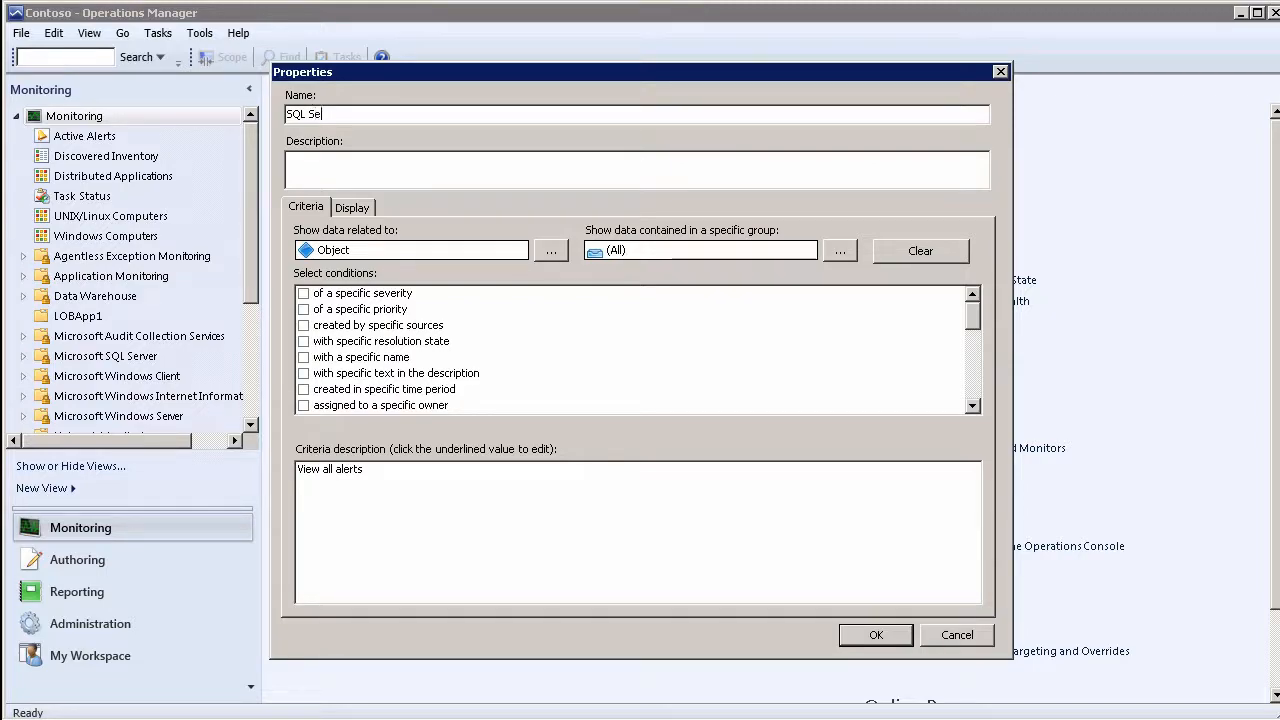
type("rvers Alert View")
left_click(352, 155)
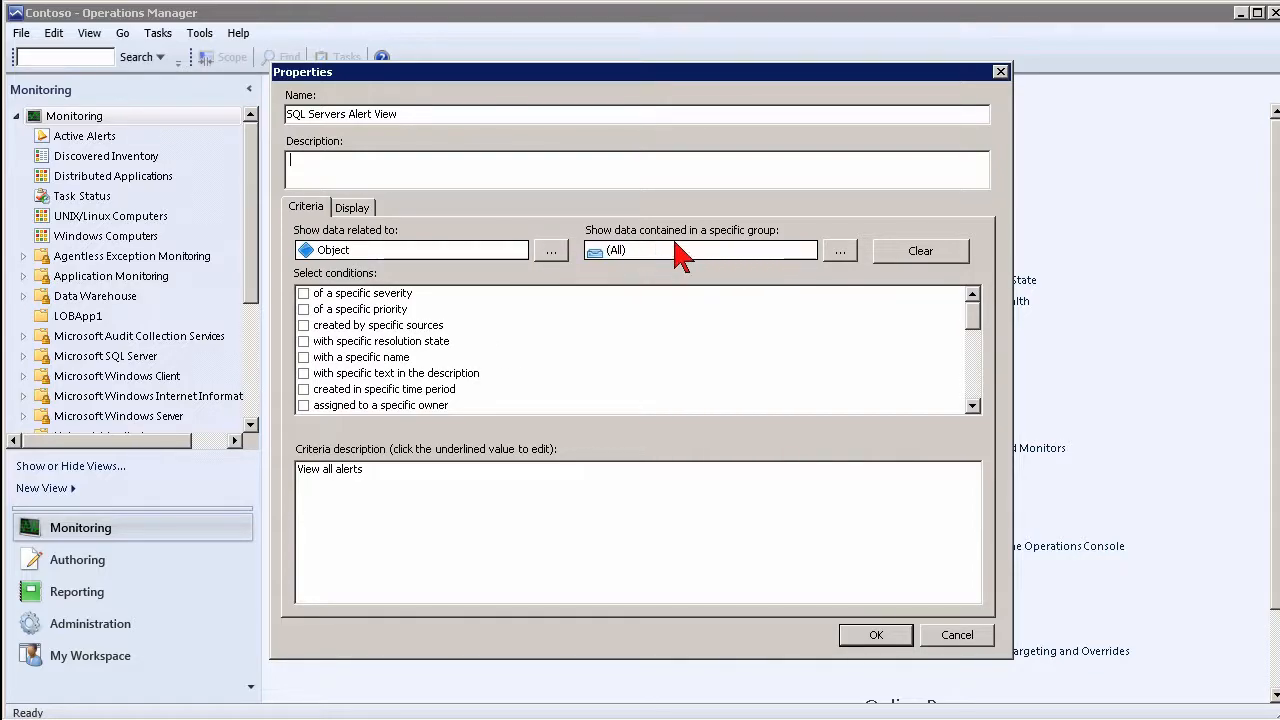
Limit the alert view's data to the SQL Computers group
left_click(838, 255)
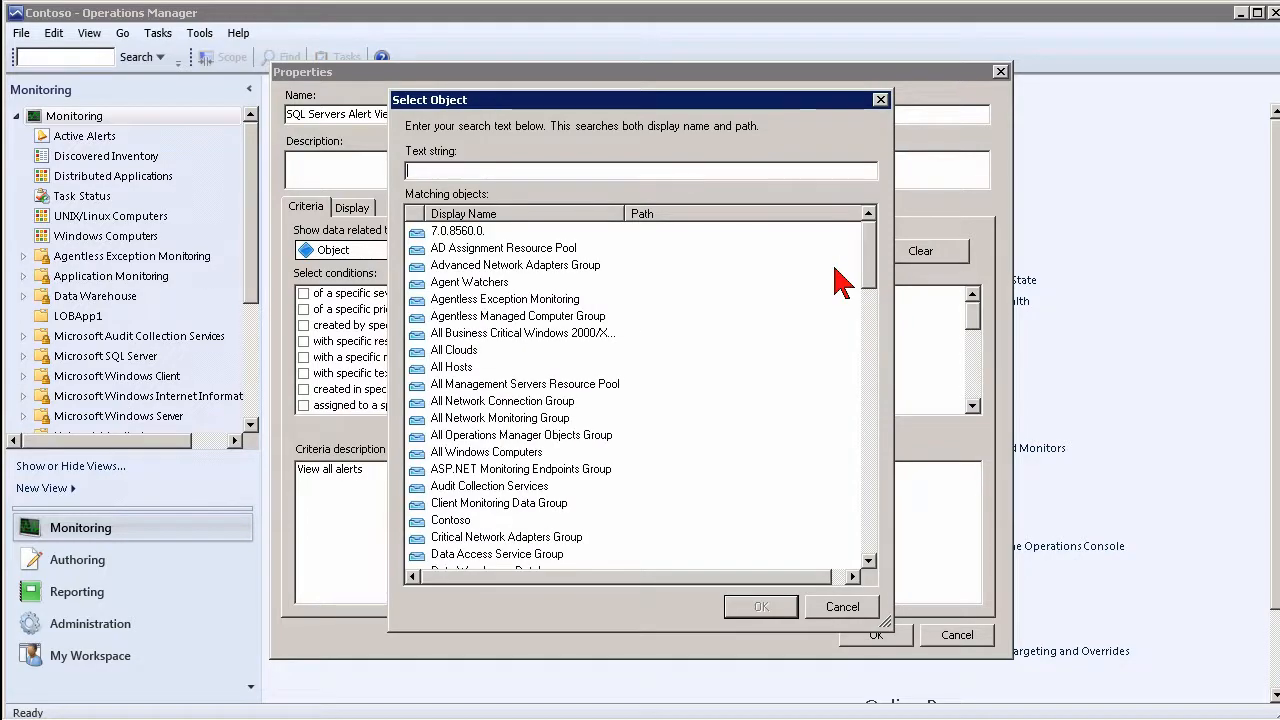
left_click_drag(870, 268, 870, 477)
left_click(490, 419)
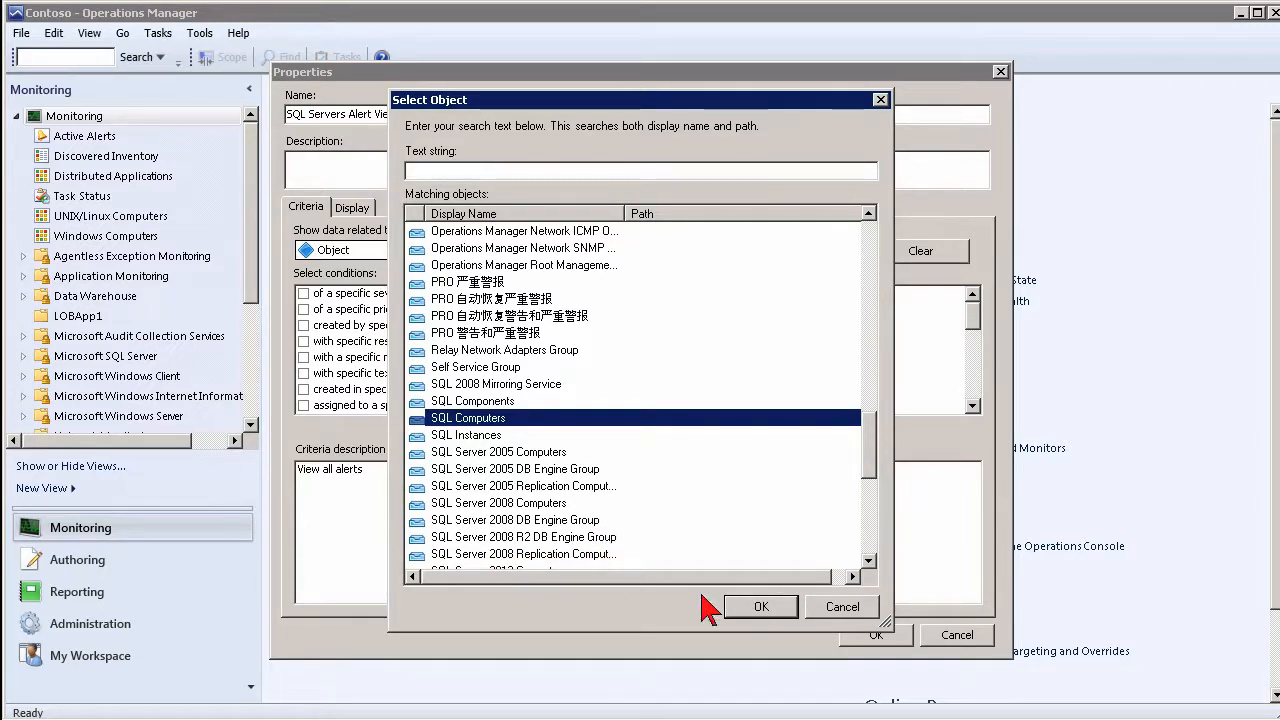
left_click(762, 607)
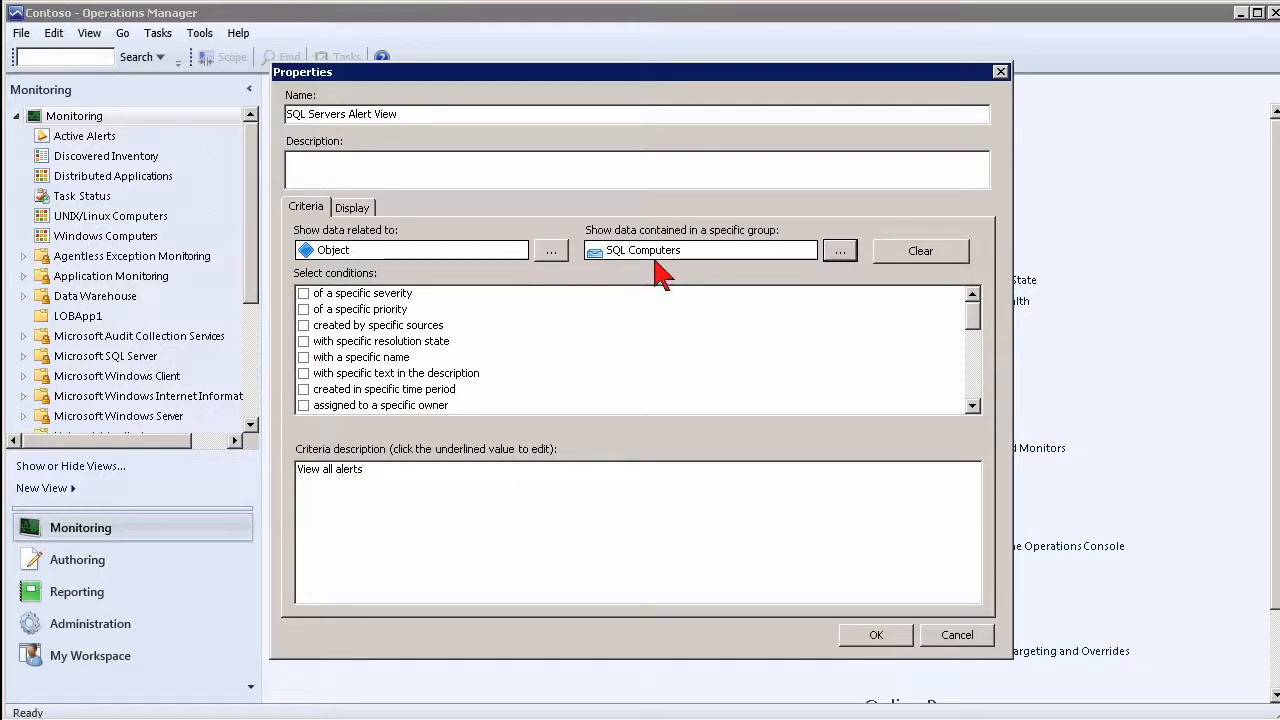
Add a severity condition to the alert view criteria and set it to Critical
left_click(304, 293)
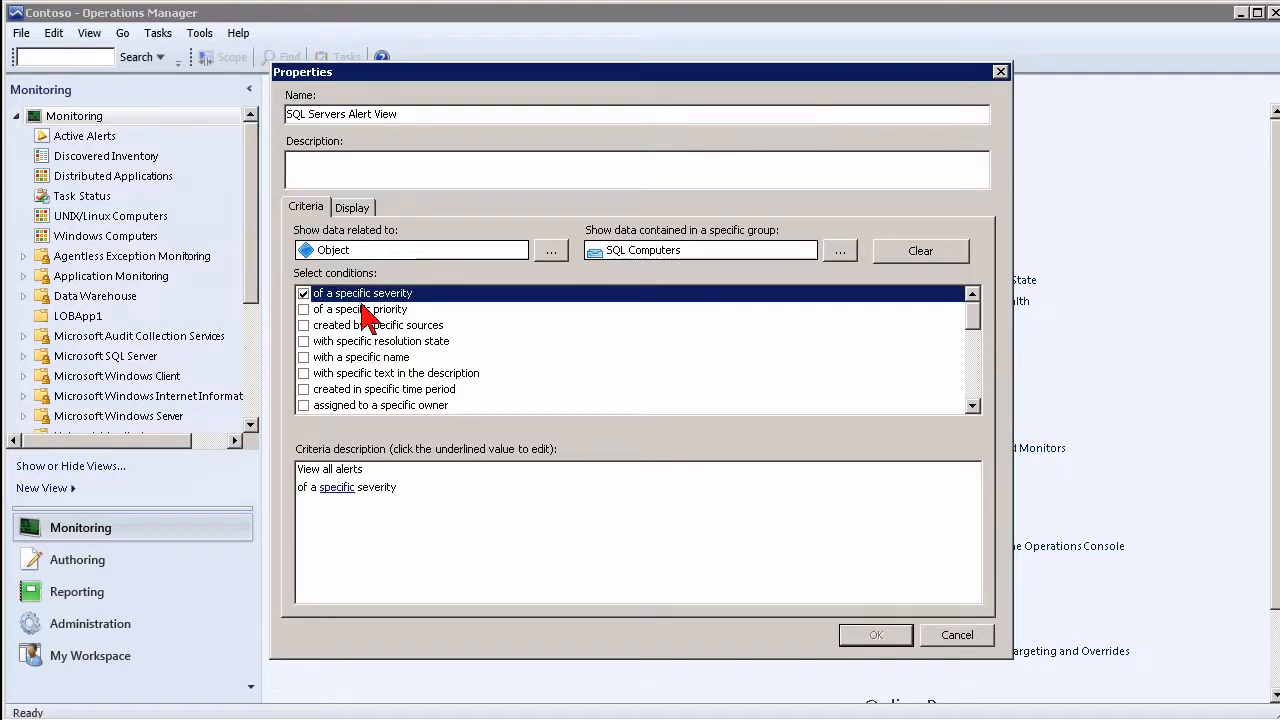
left_click(337, 488)
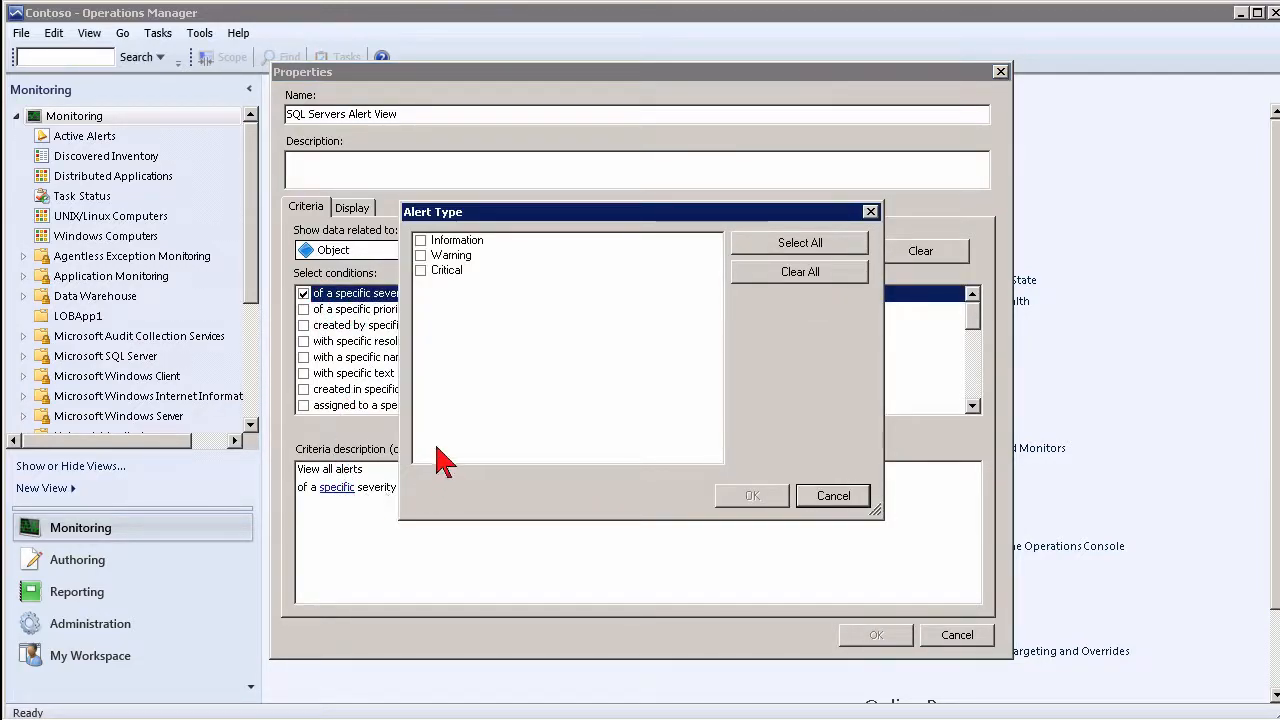
left_click(421, 271)
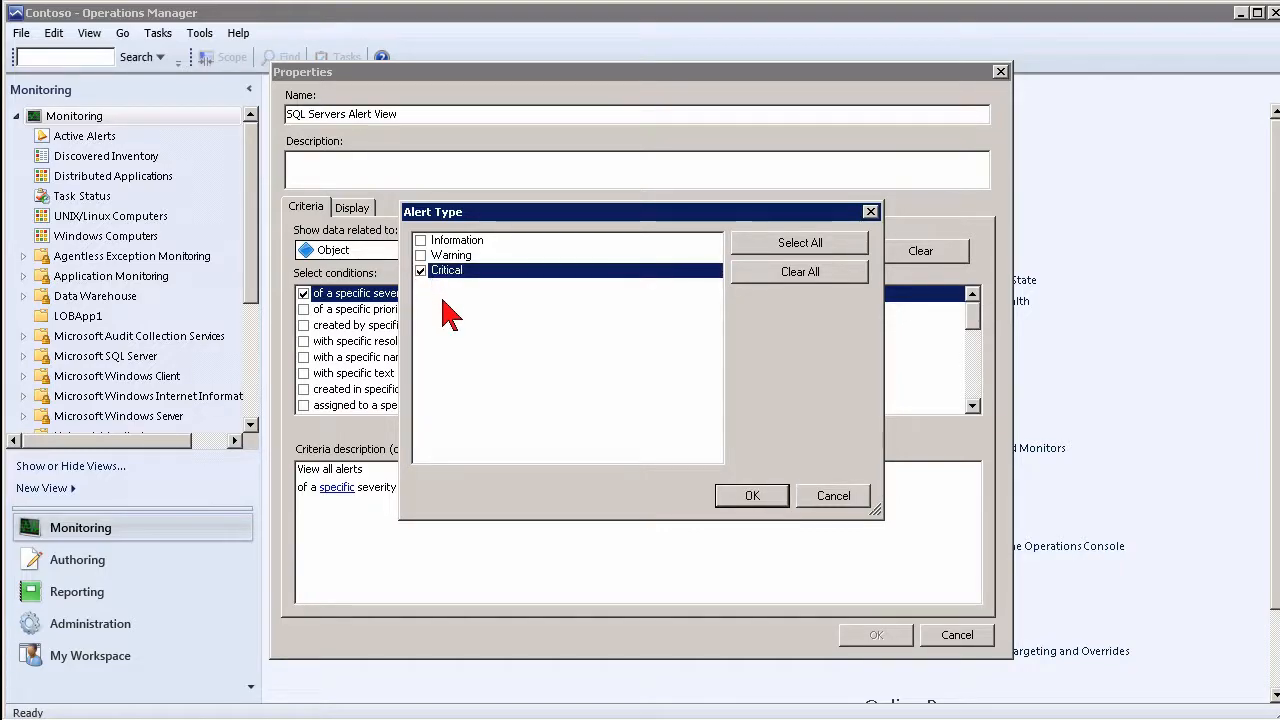
left_click(758, 496)
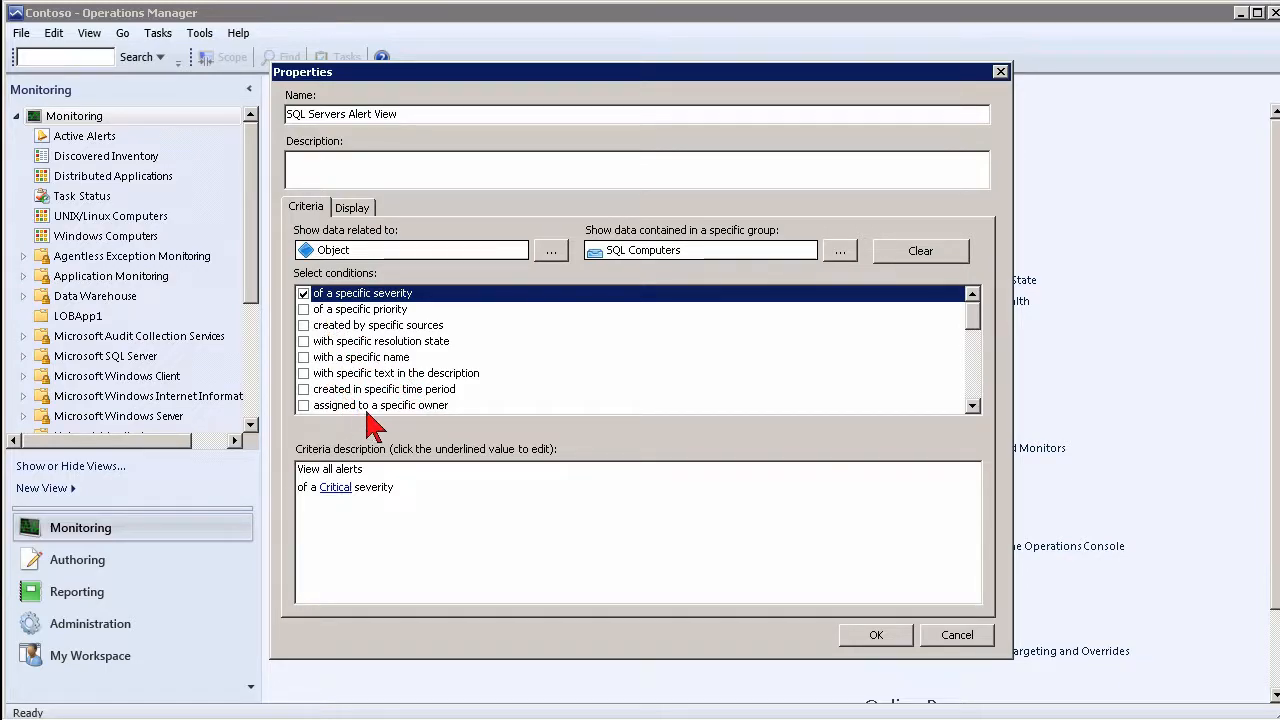
Review the remaining alert conditions, save the new view, and open SQL Servers Alert View
left_click(974, 378)
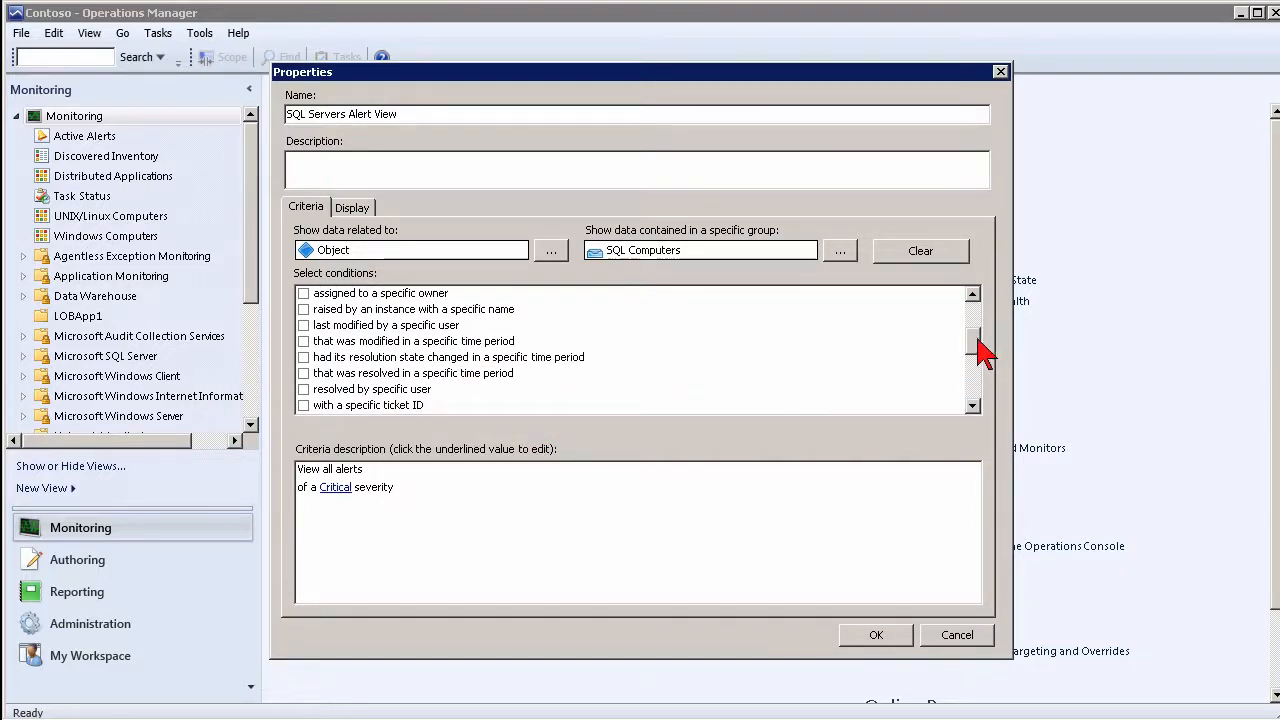
scroll(980, 350, "down", 2)
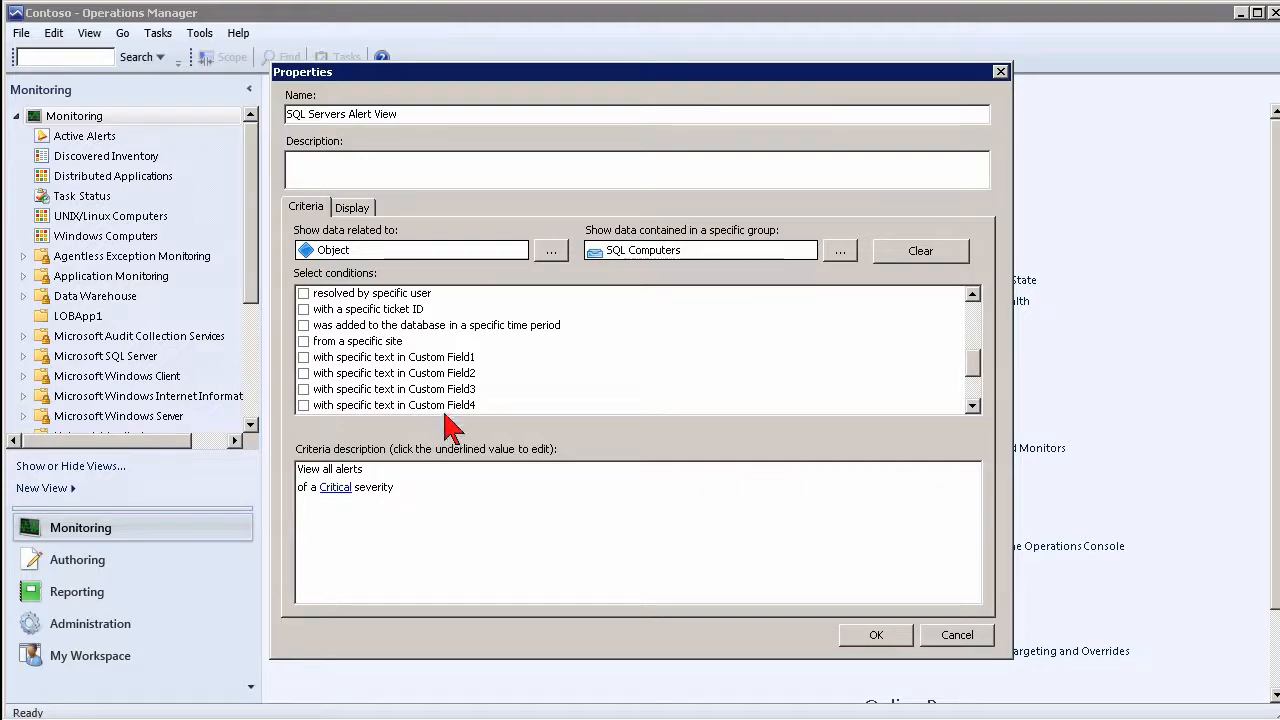
left_click(876, 636)
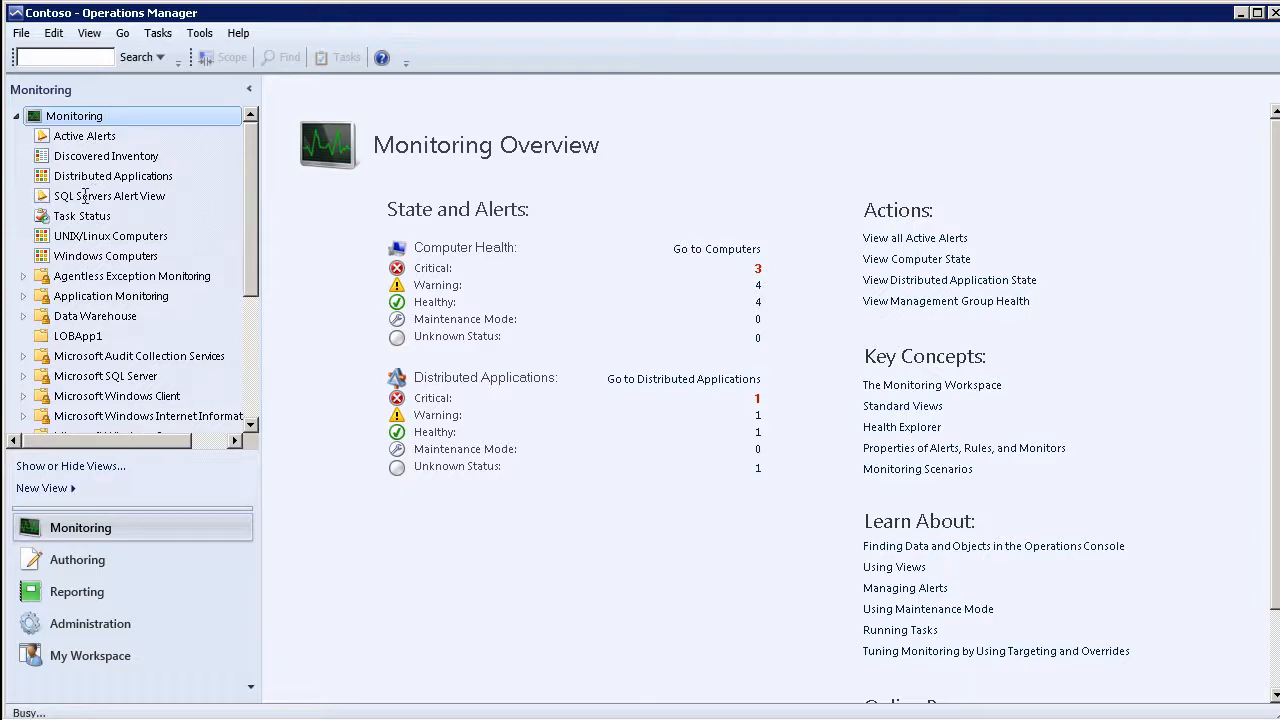
left_click(92, 196)
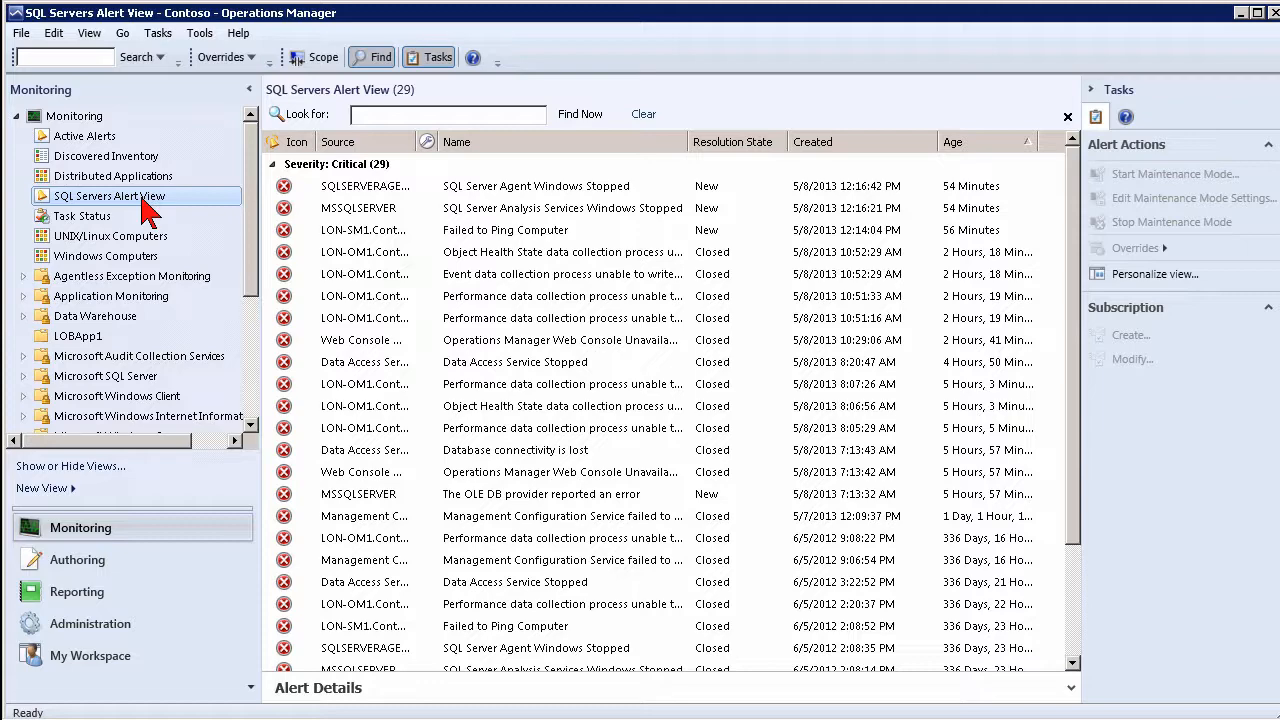
left_click(141, 198)
left_click(45, 200)
Start a new dashboard view under Monitoring using the Grid Layout template and name it "LOBApp1 Dashboard View"
right_click(95, 118)
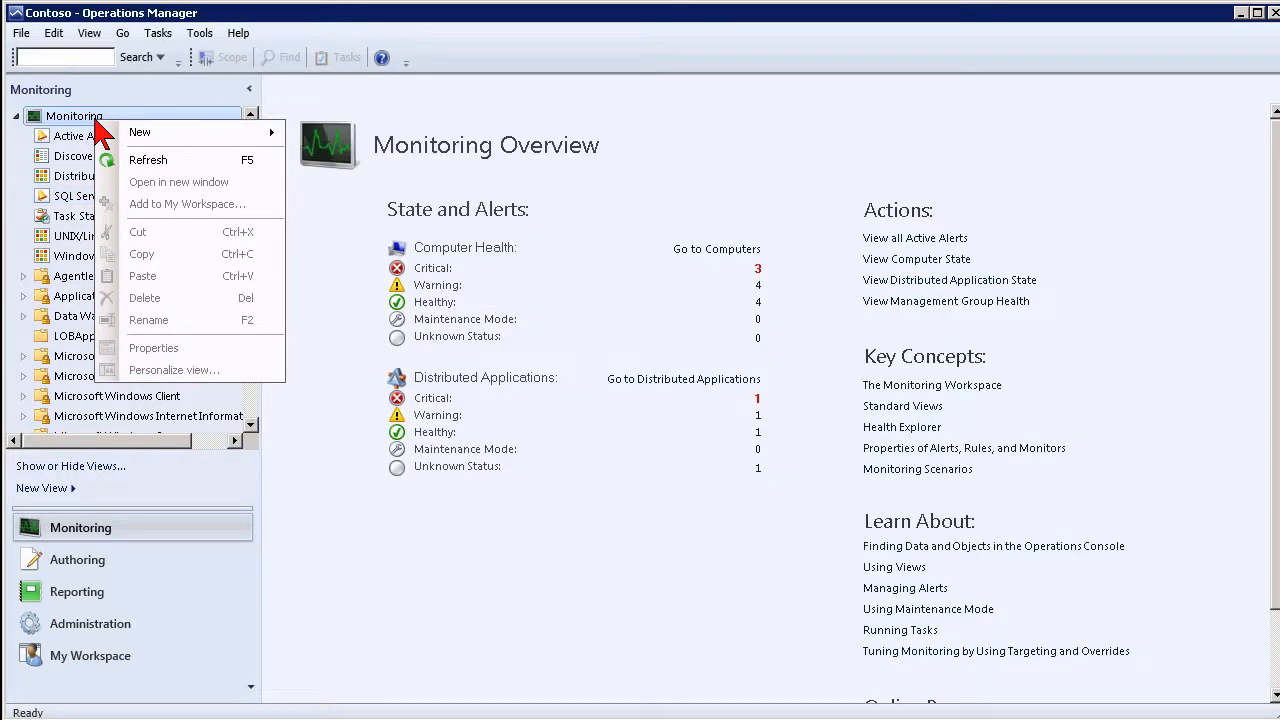
mouse_move(163, 130)
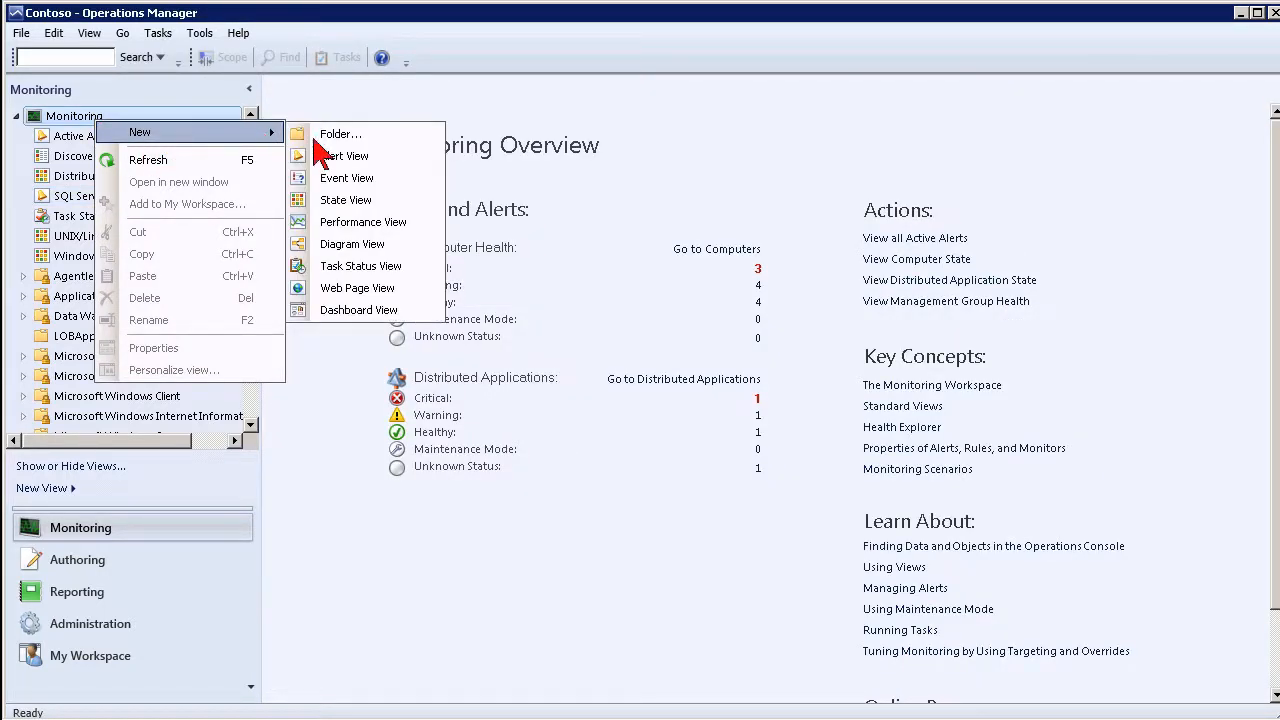
left_click(371, 311)
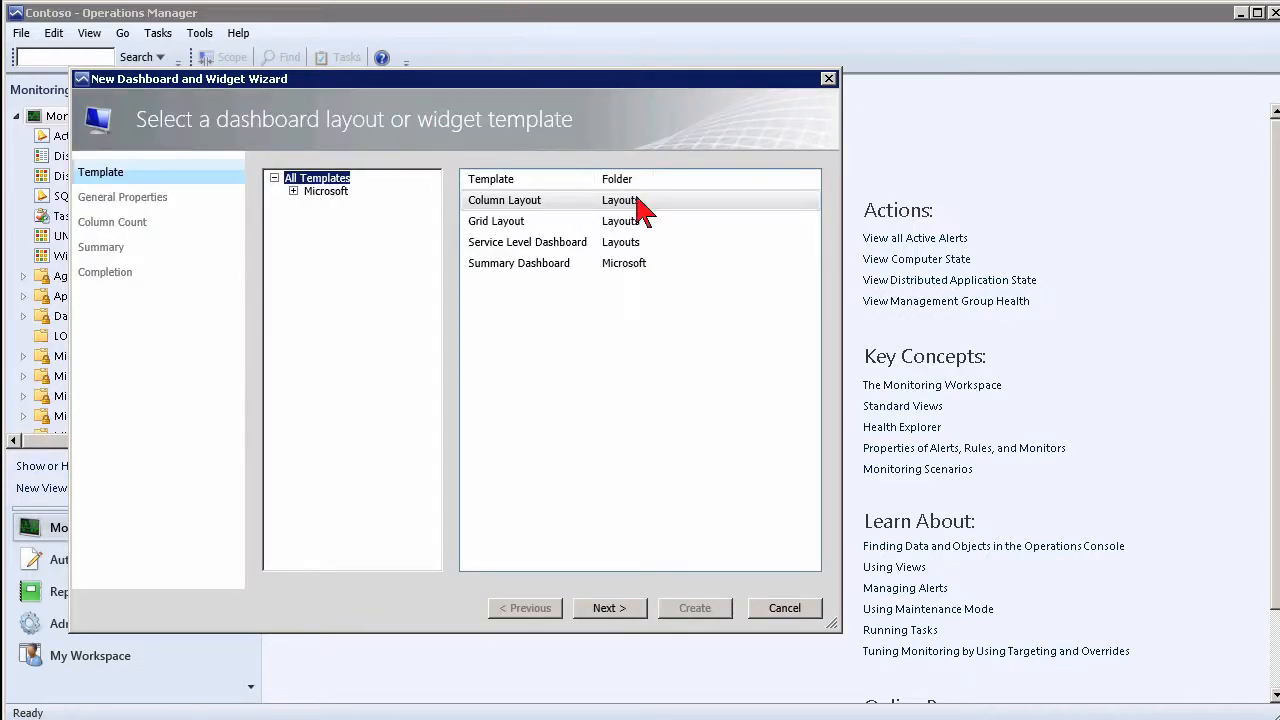
left_click(527, 222)
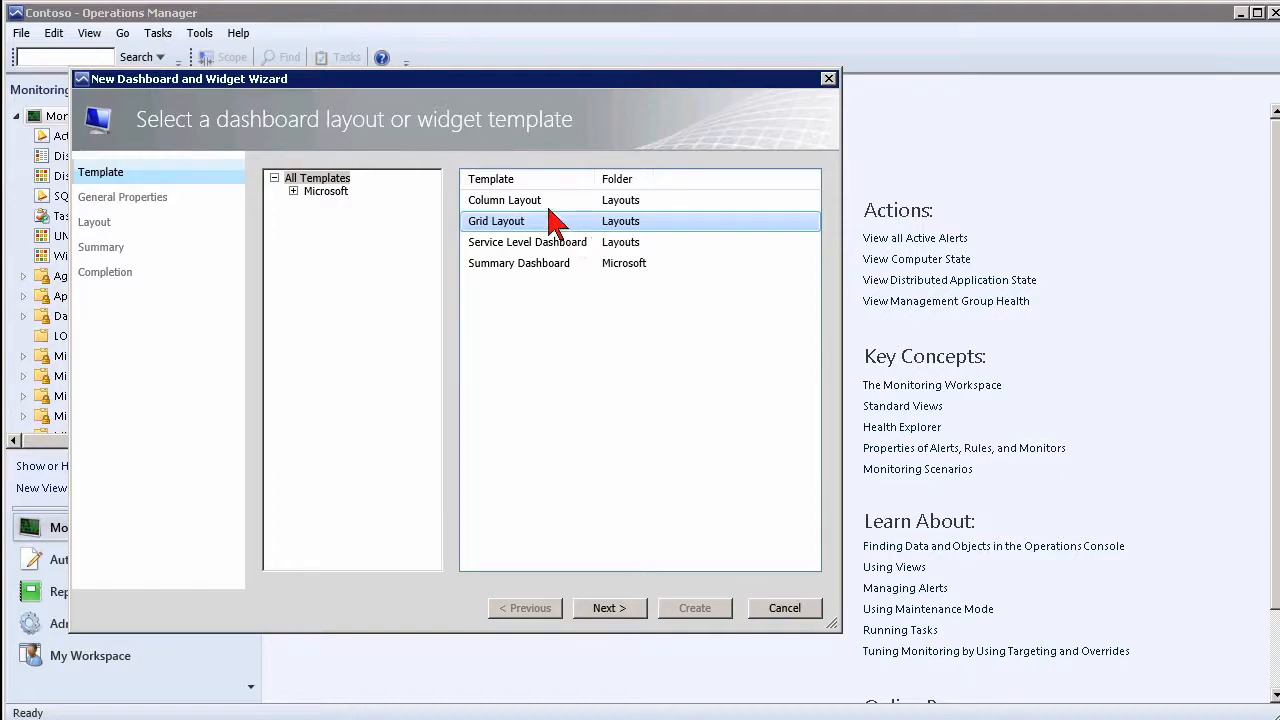
left_click(607, 609)
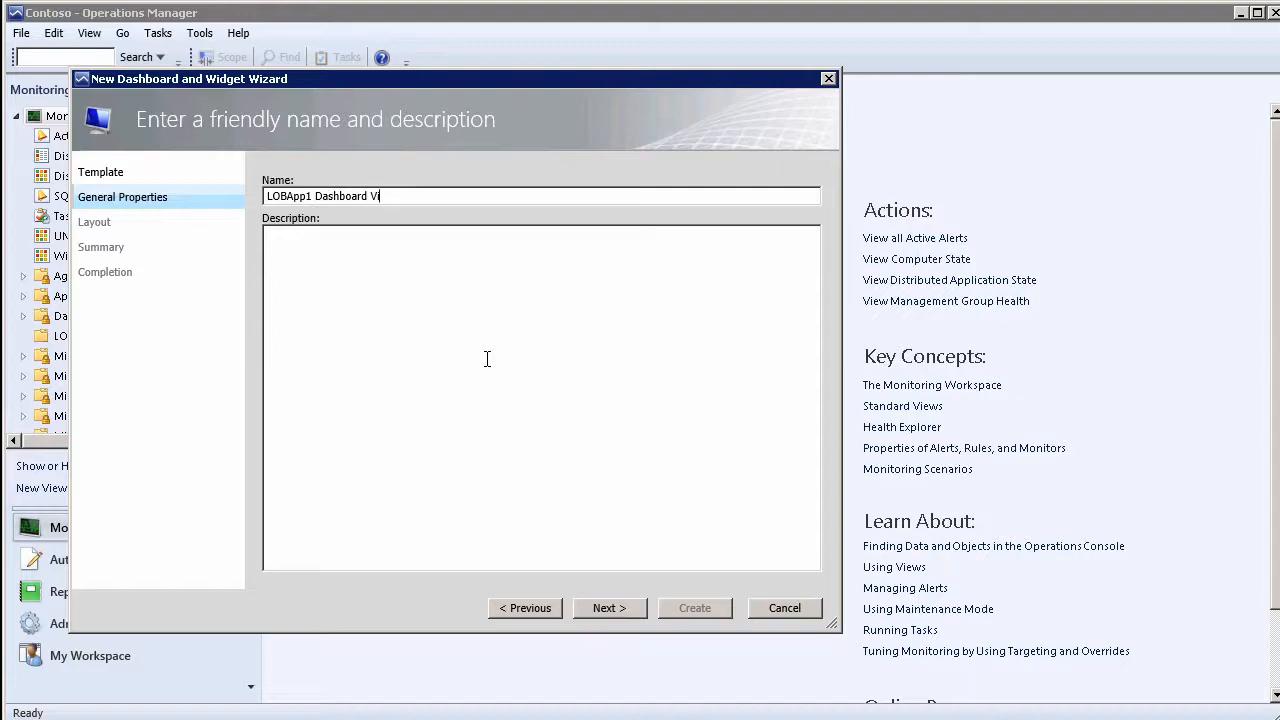
left_click(607, 608)
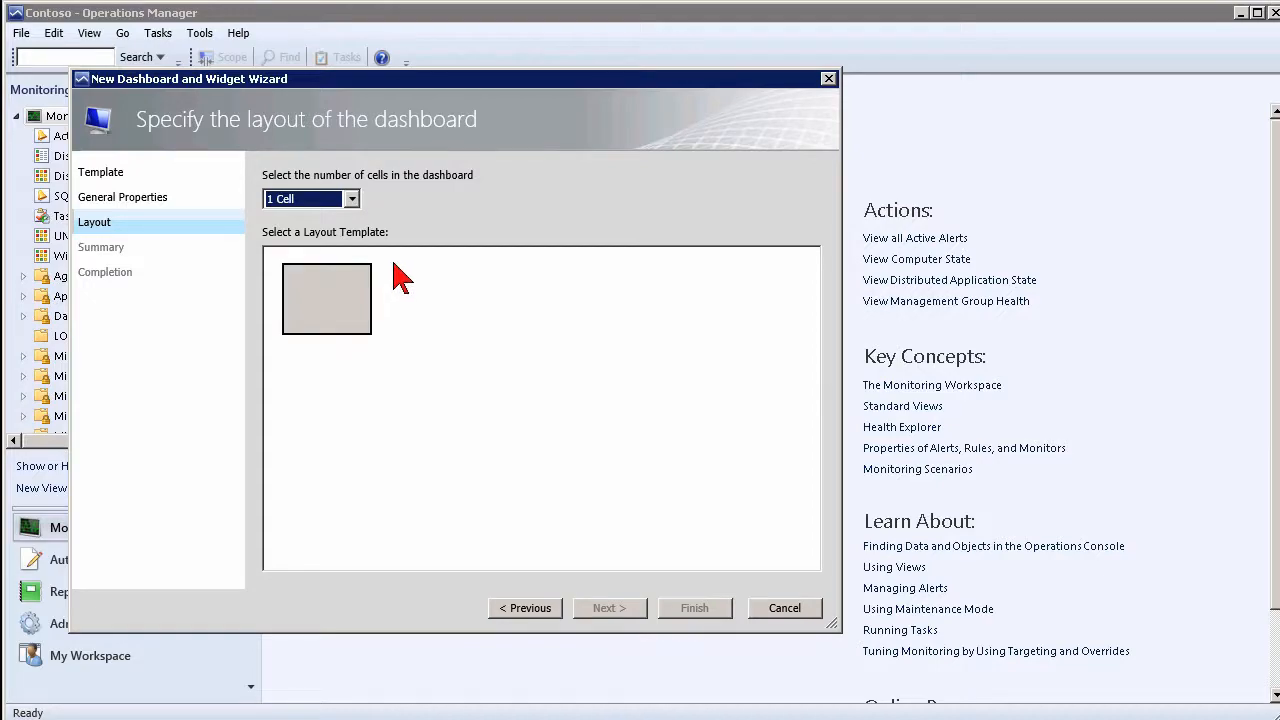
Give the dashboard a 4 Cells layout with one large cell above three small ones, and create it
left_click(352, 200)
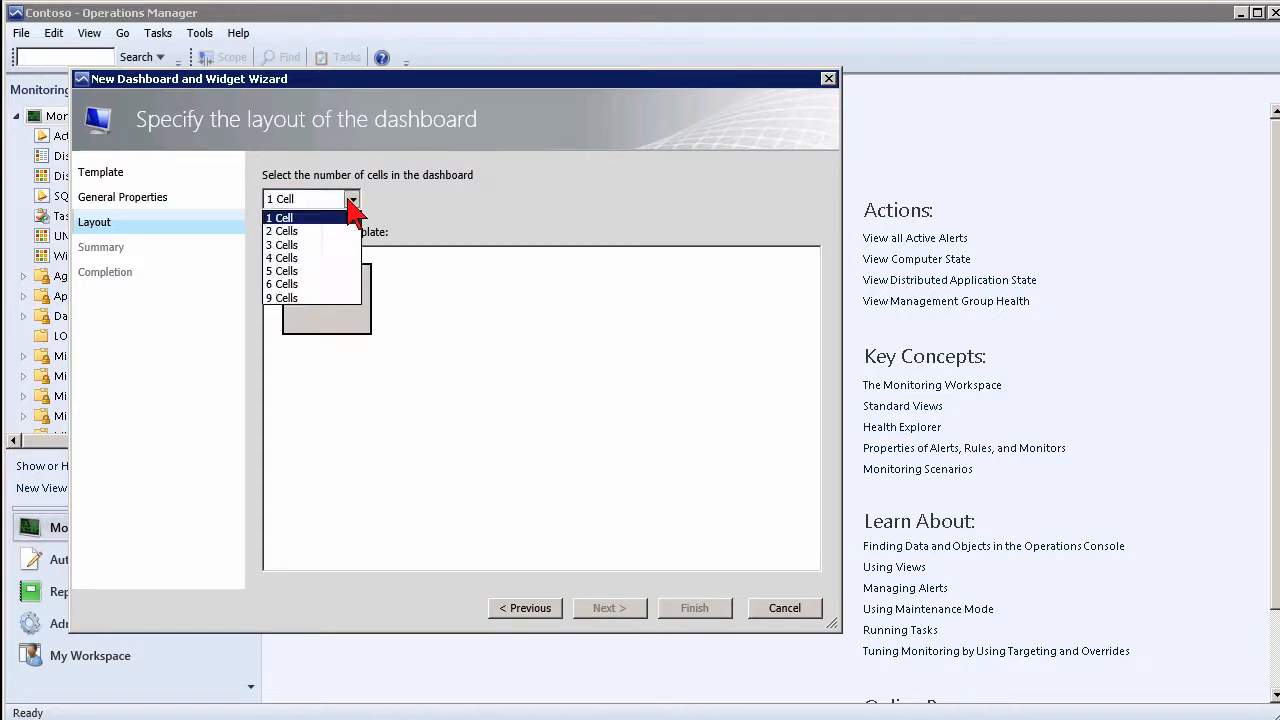
left_click(298, 258)
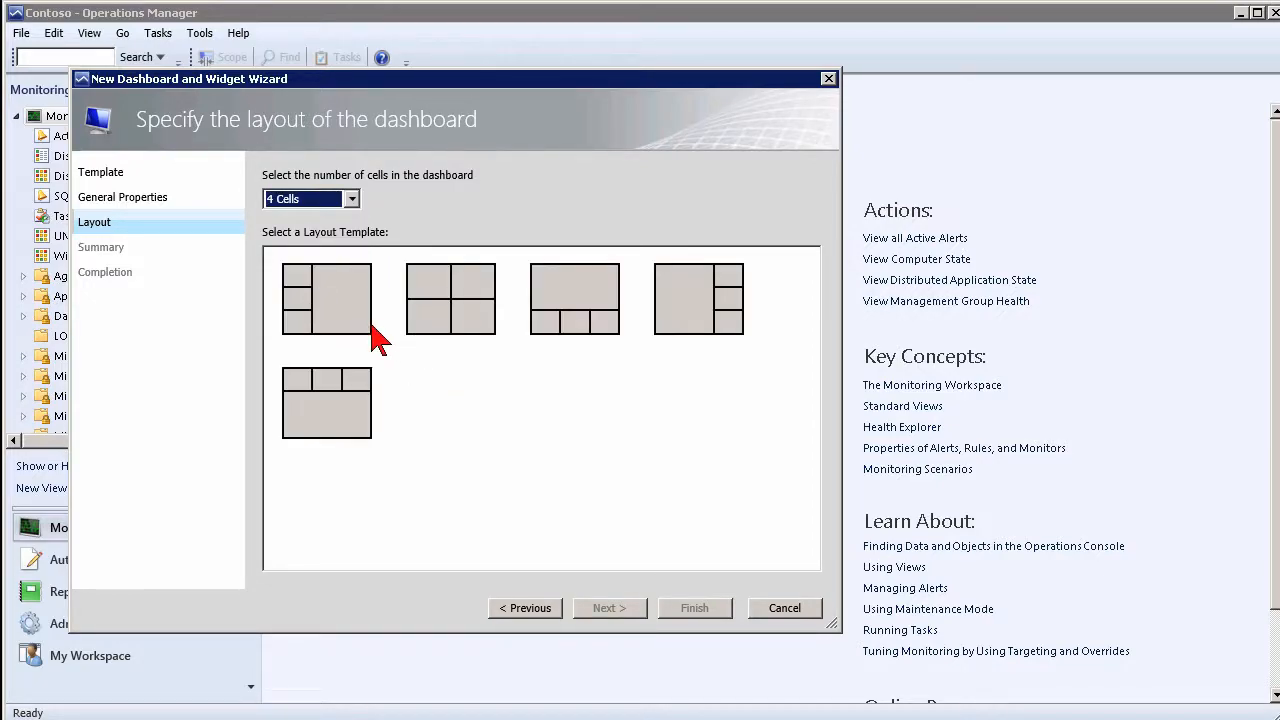
left_click(301, 281)
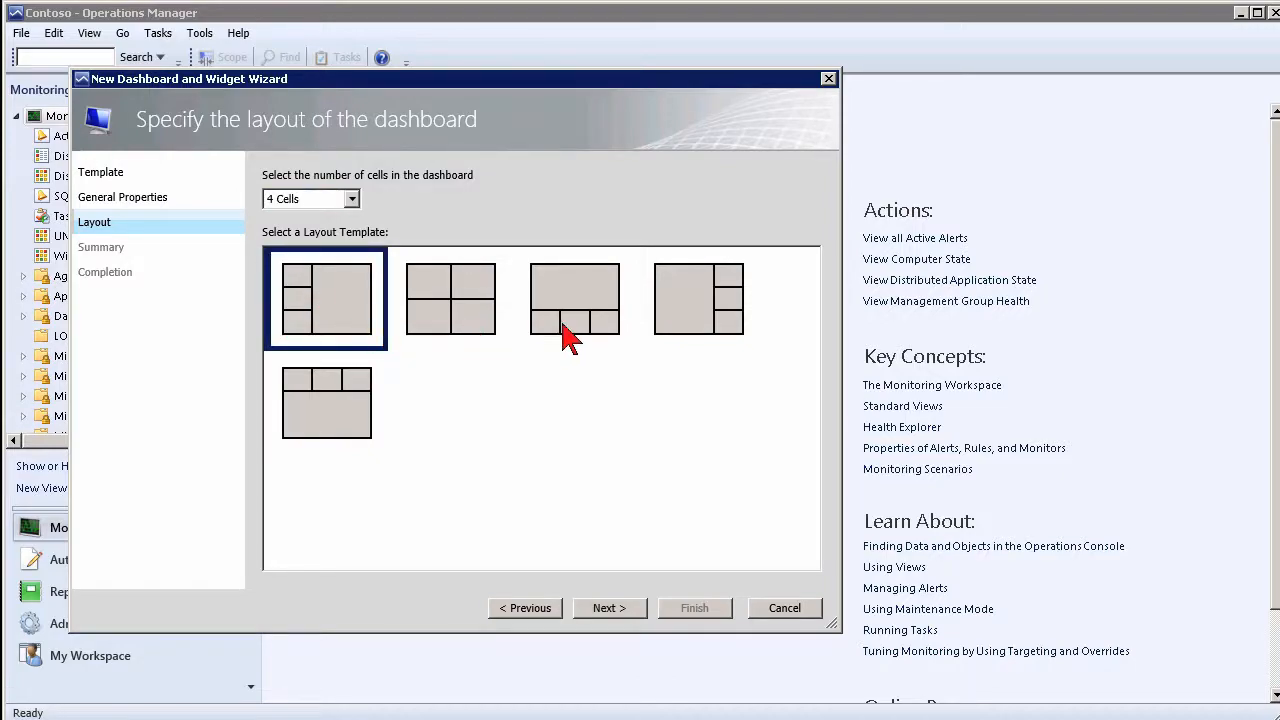
left_click(594, 310)
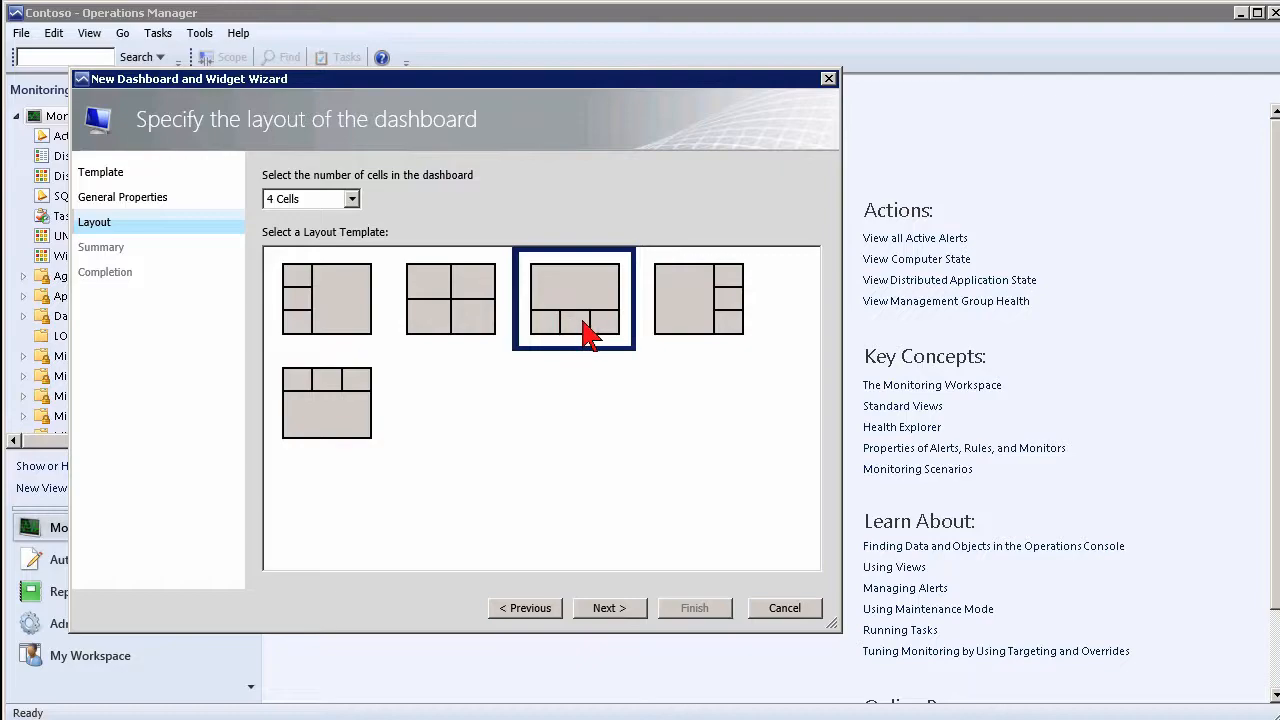
left_click(601, 610)
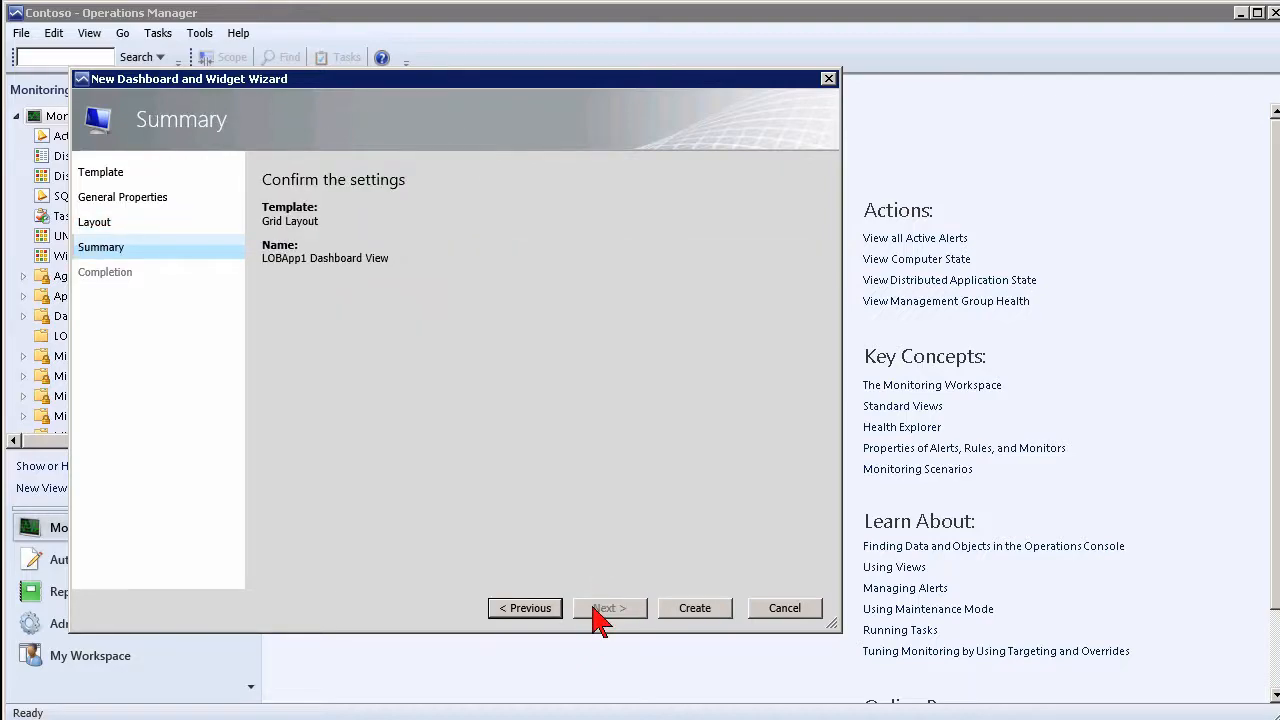
left_click(697, 610)
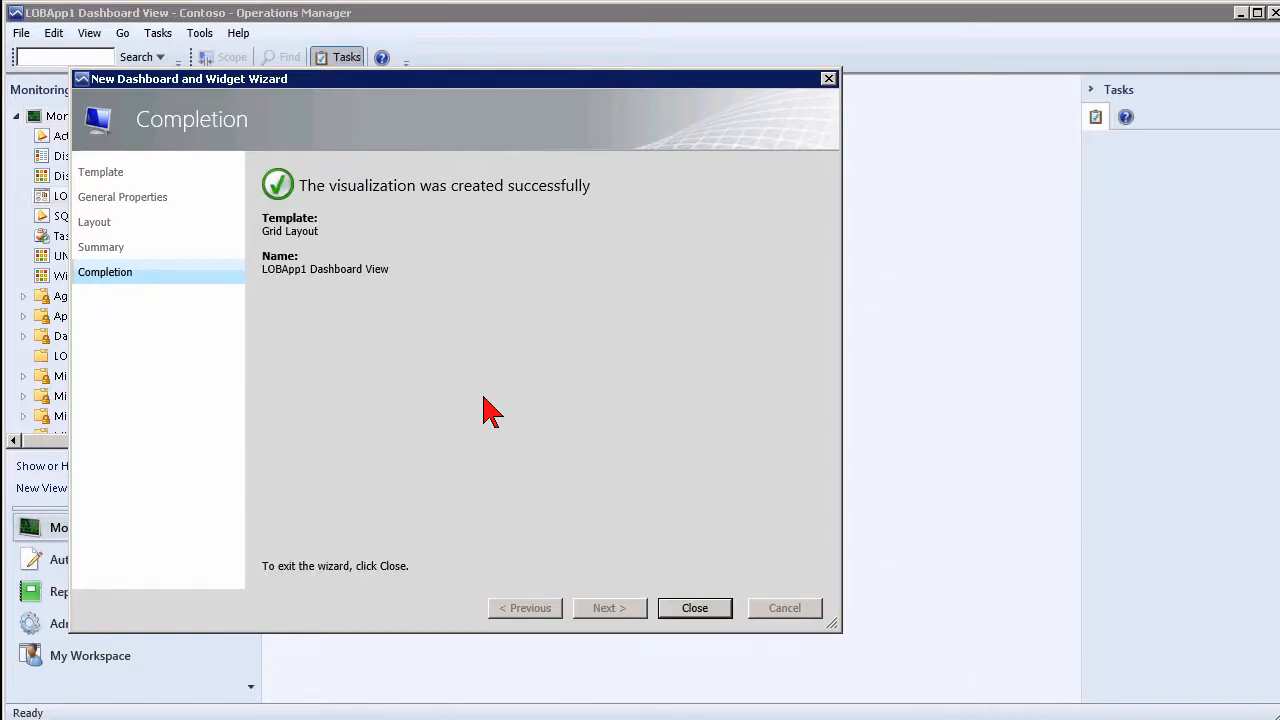
left_click(697, 611)
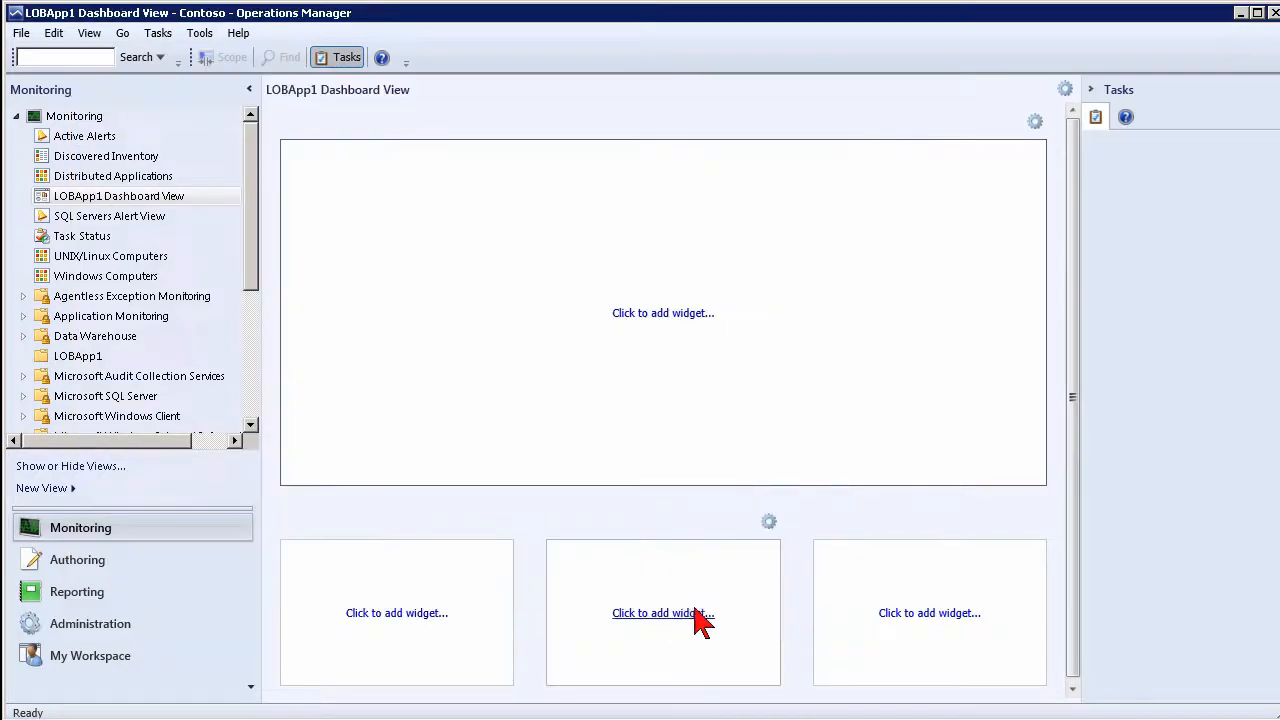
Select LOBApp1 Dashboard View under Monitoring and look over its empty widget cells
left_click(65, 198)
left_click(103, 197)
left_click(209, 196)
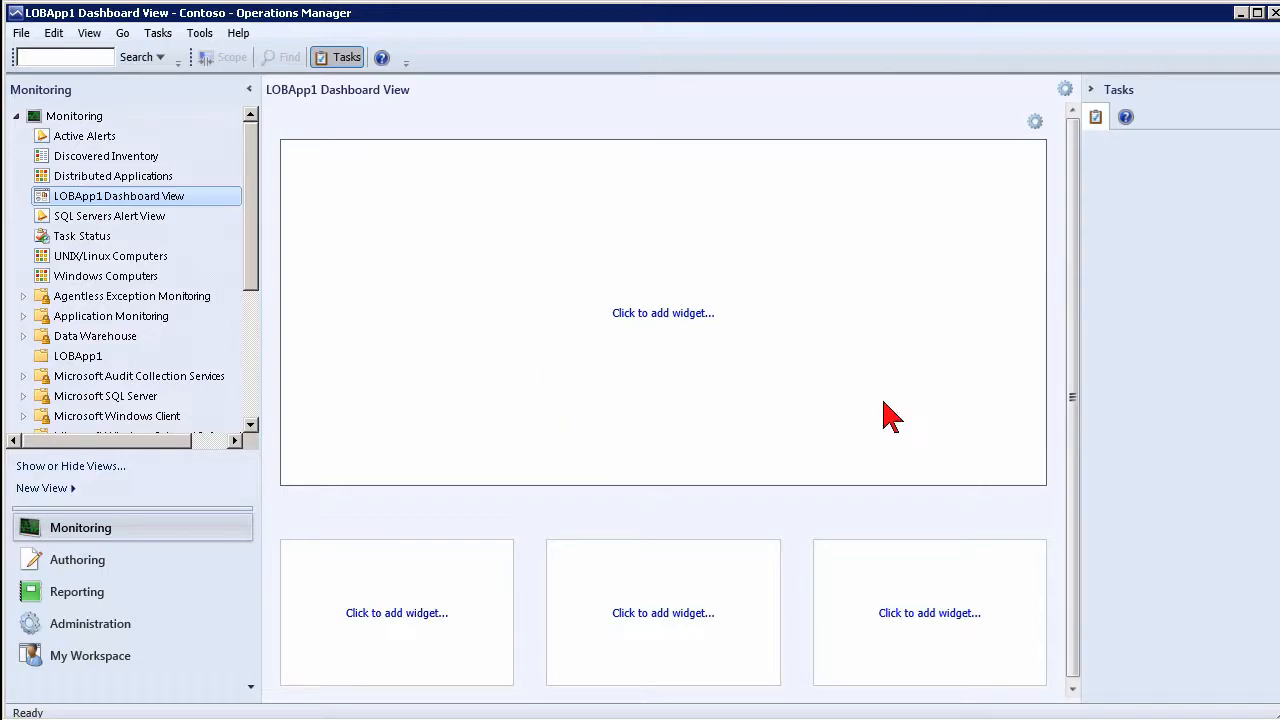
left_click_drag(1074, 380, 1079, 452)
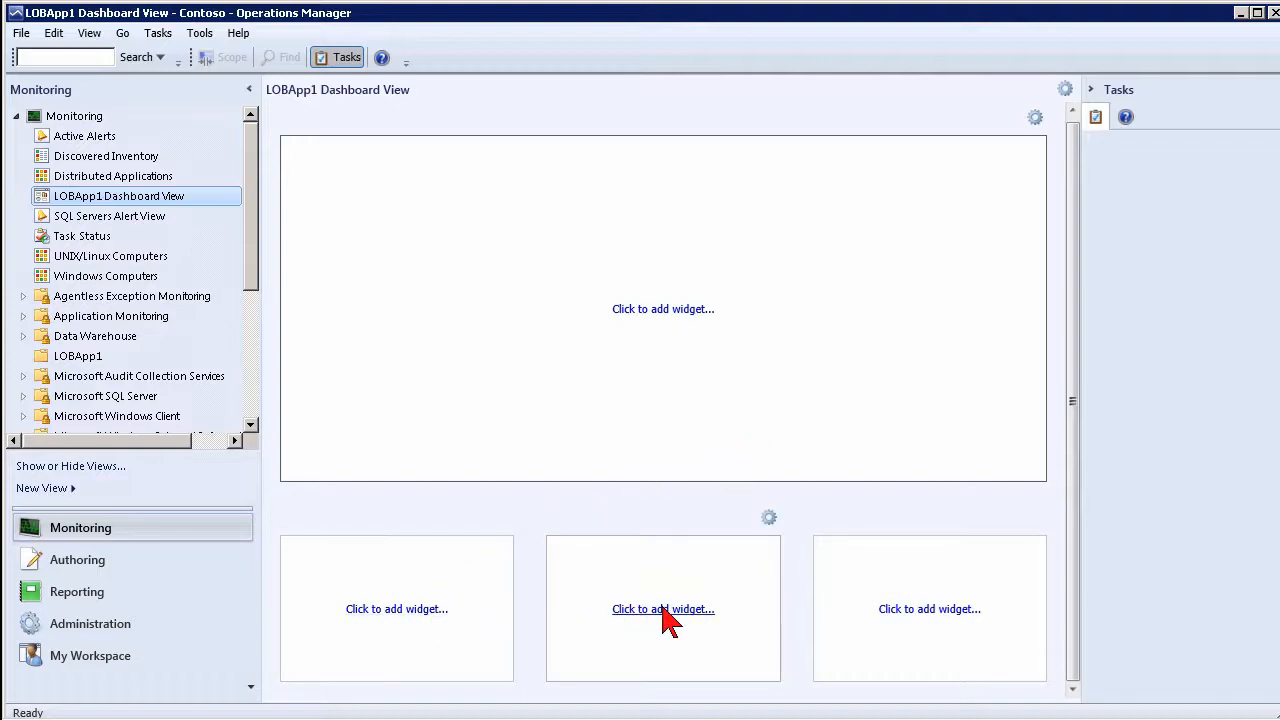
Start a State Widget in the dashboard's large cell and name it "TEst"
left_click(688, 312)
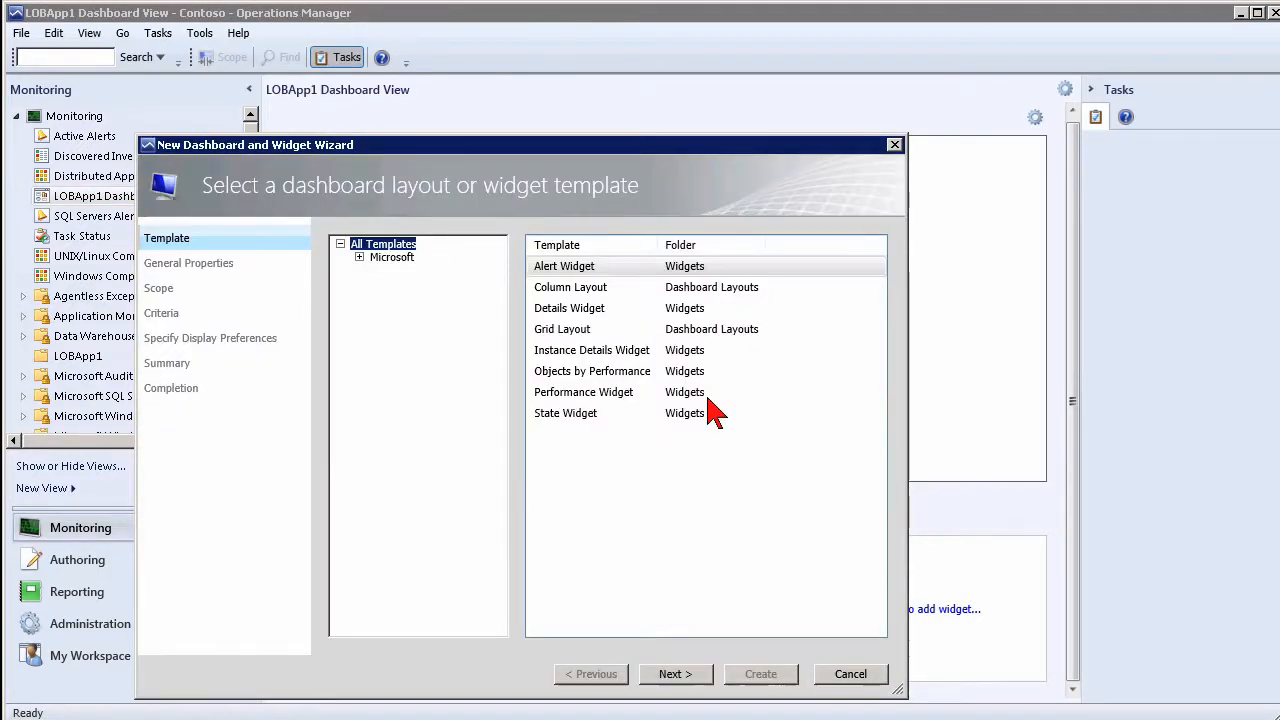
left_click_drag(535, 149, 551, 62)
left_click(640, 183)
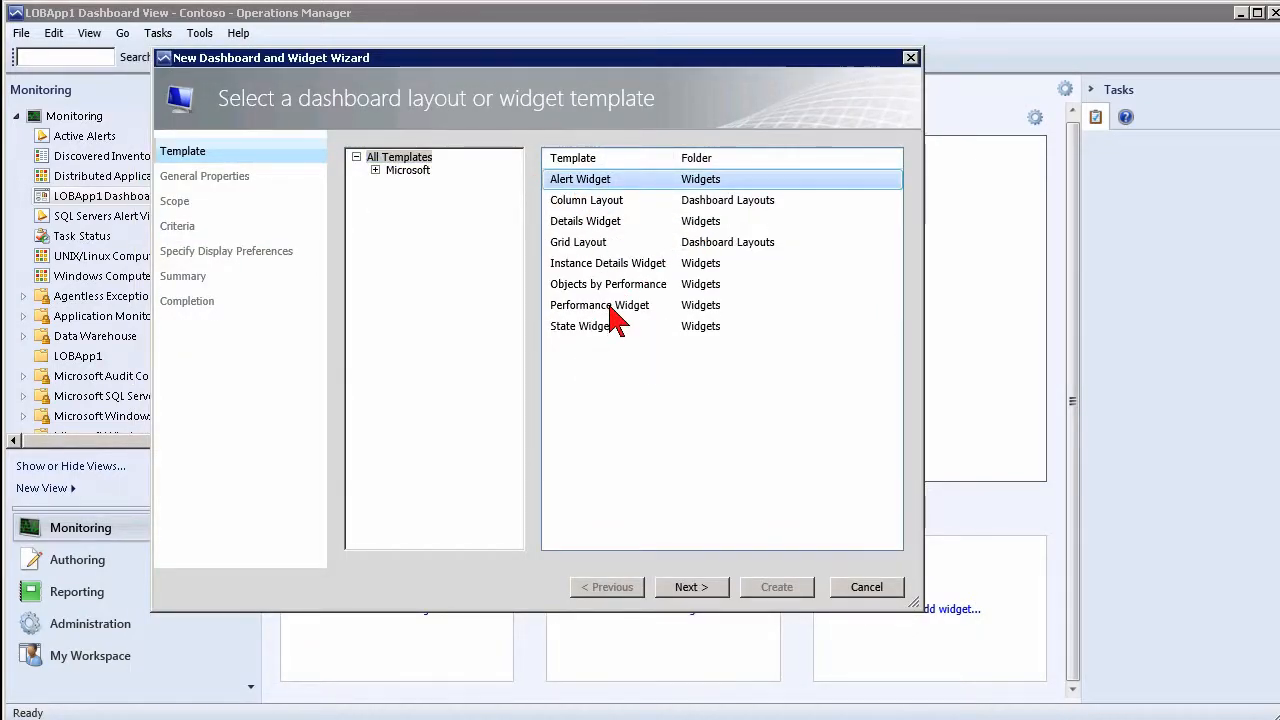
left_click(580, 328)
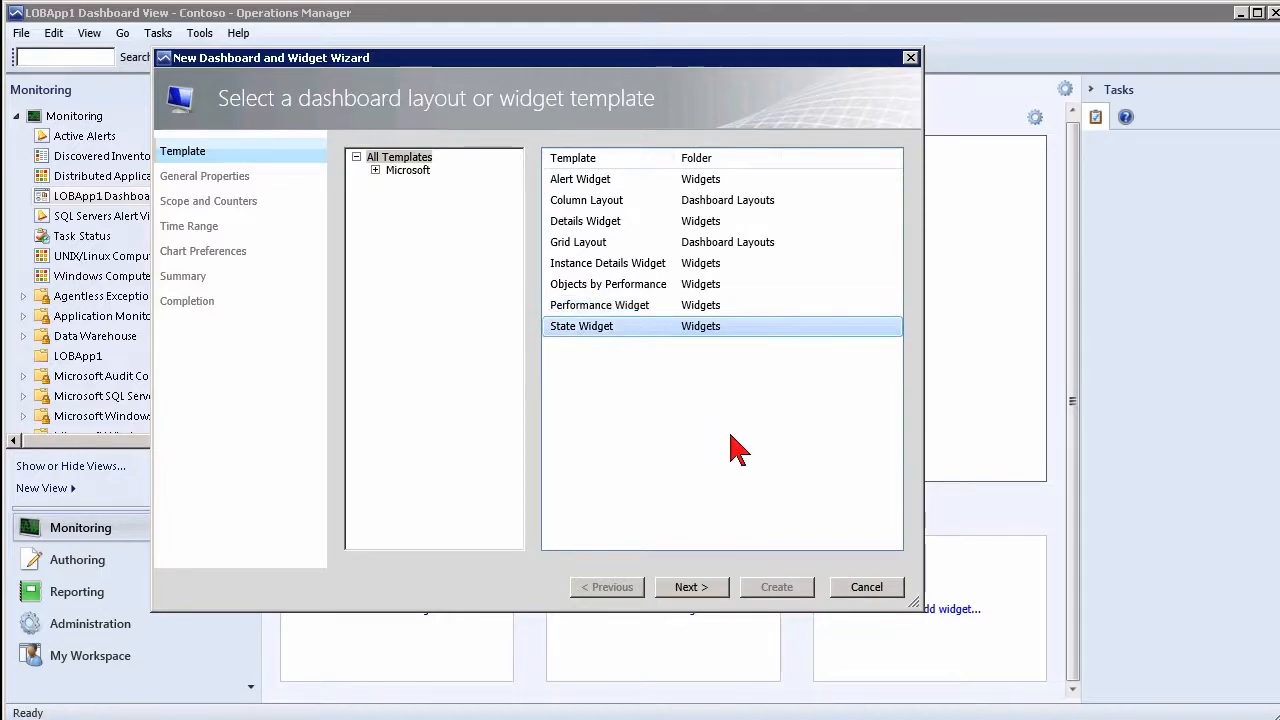
left_click(690, 590)
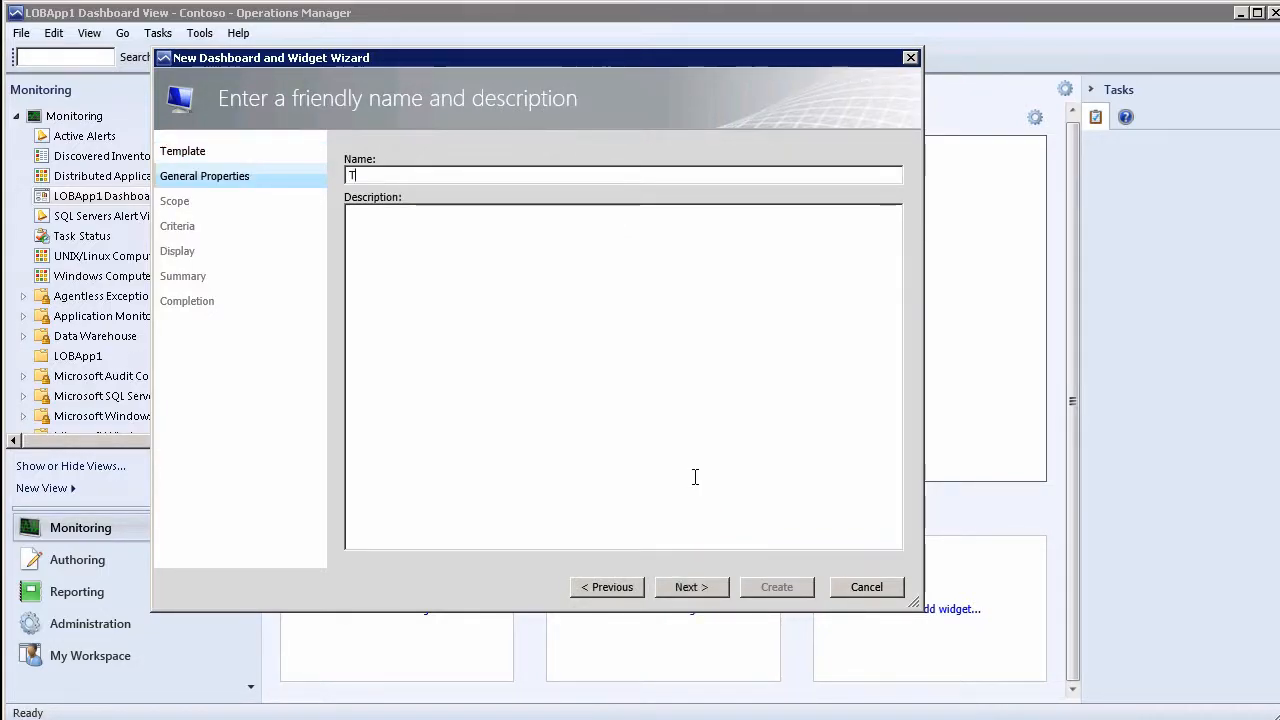
left_click(686, 590)
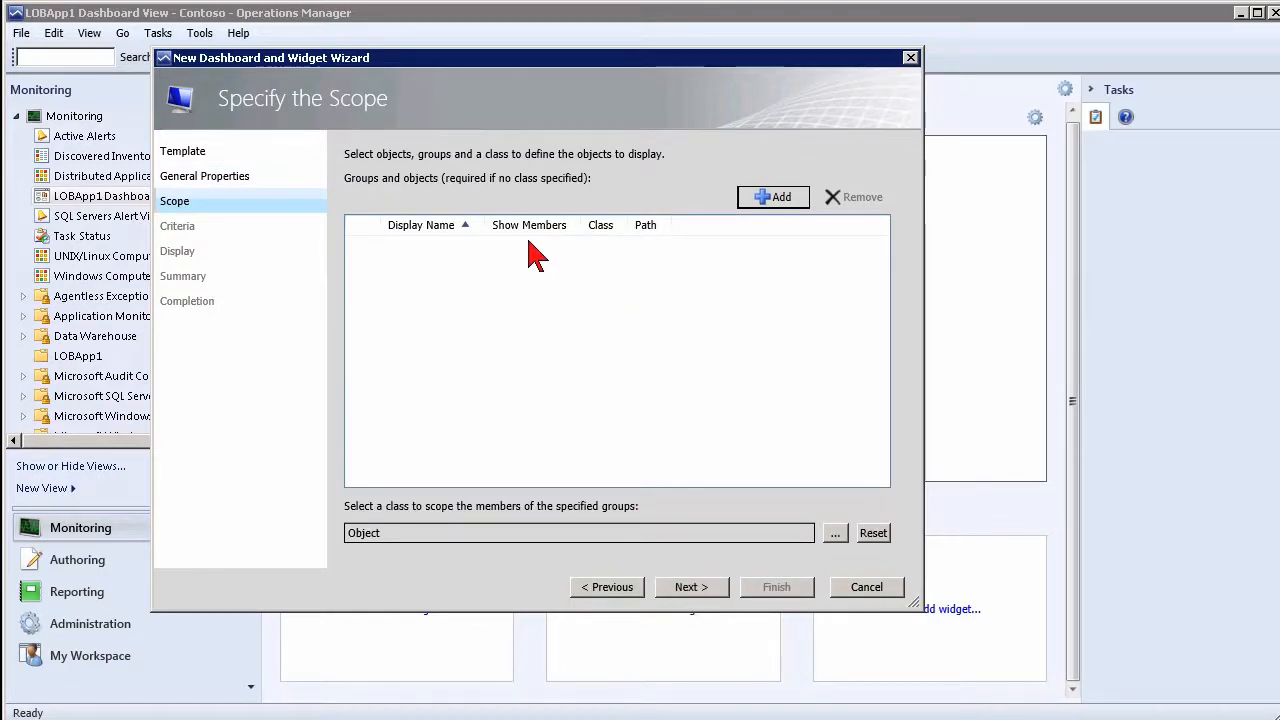
Scope the state widget to the IIS Server Group, leaving the class set to Object
left_click(775, 197)
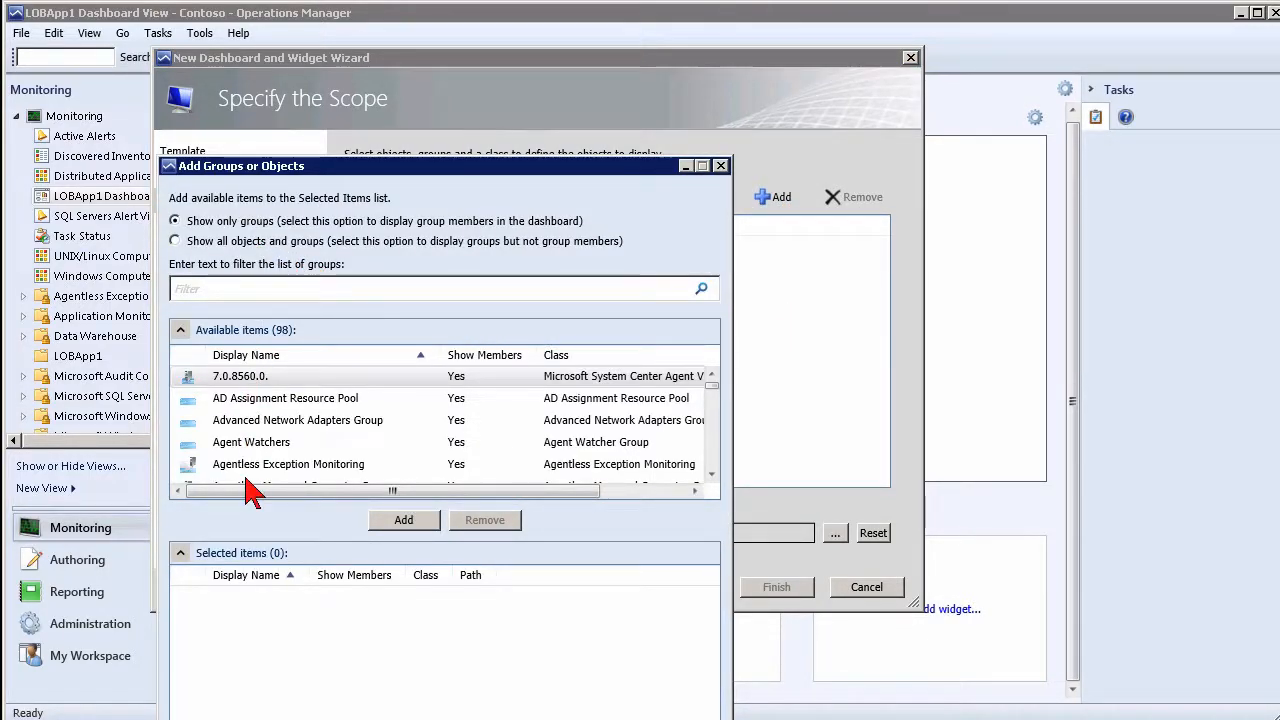
left_click_drag(716, 388, 714, 411)
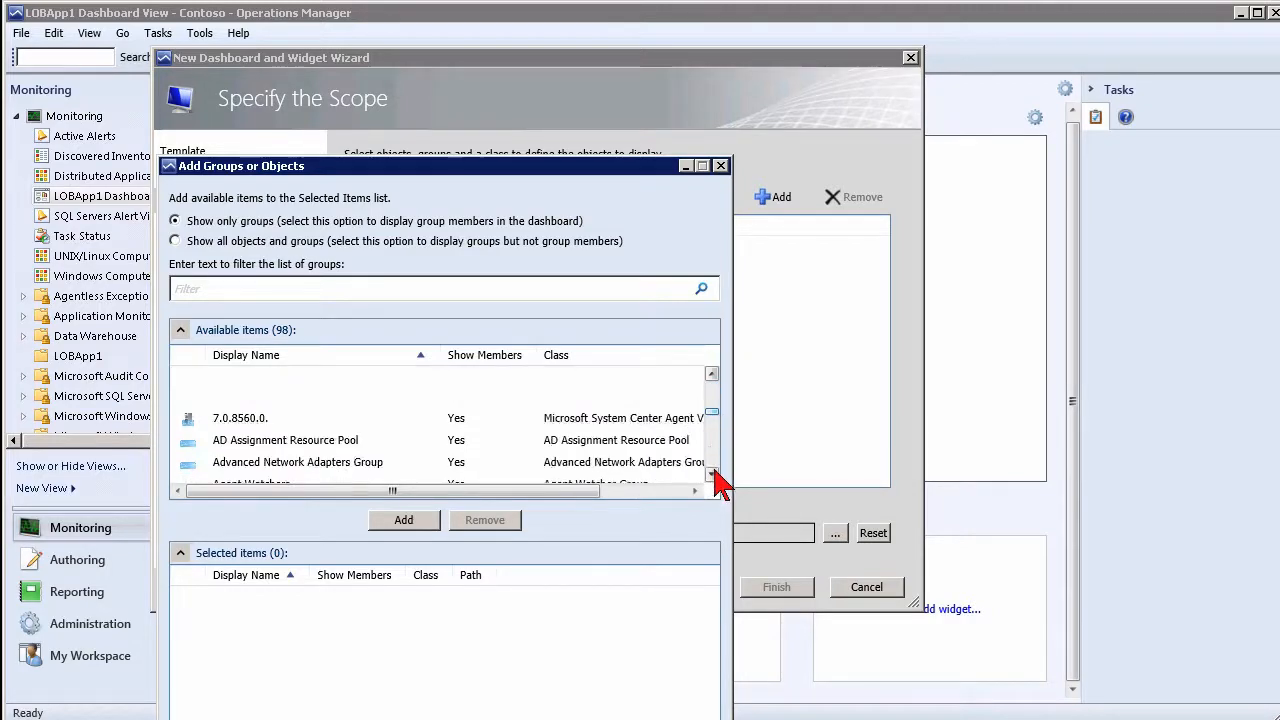
left_click(252, 399)
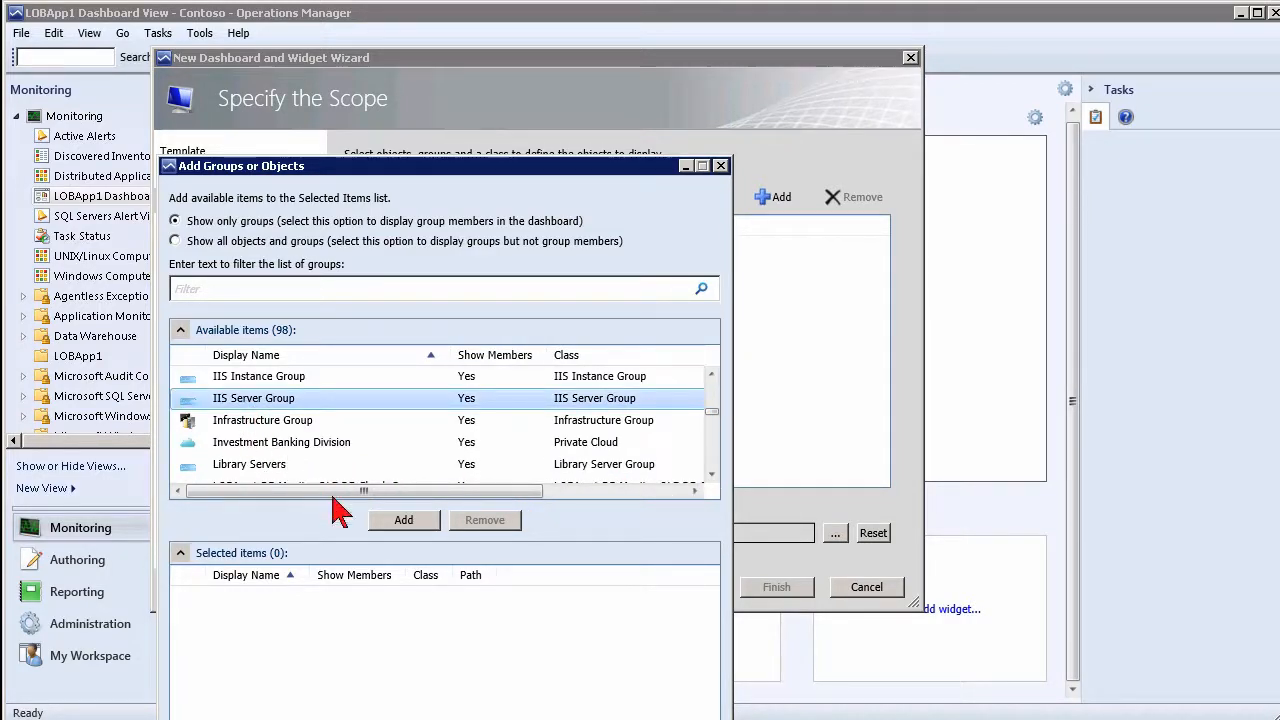
left_click(403, 520)
left_click_drag(491, 167, 525, 76)
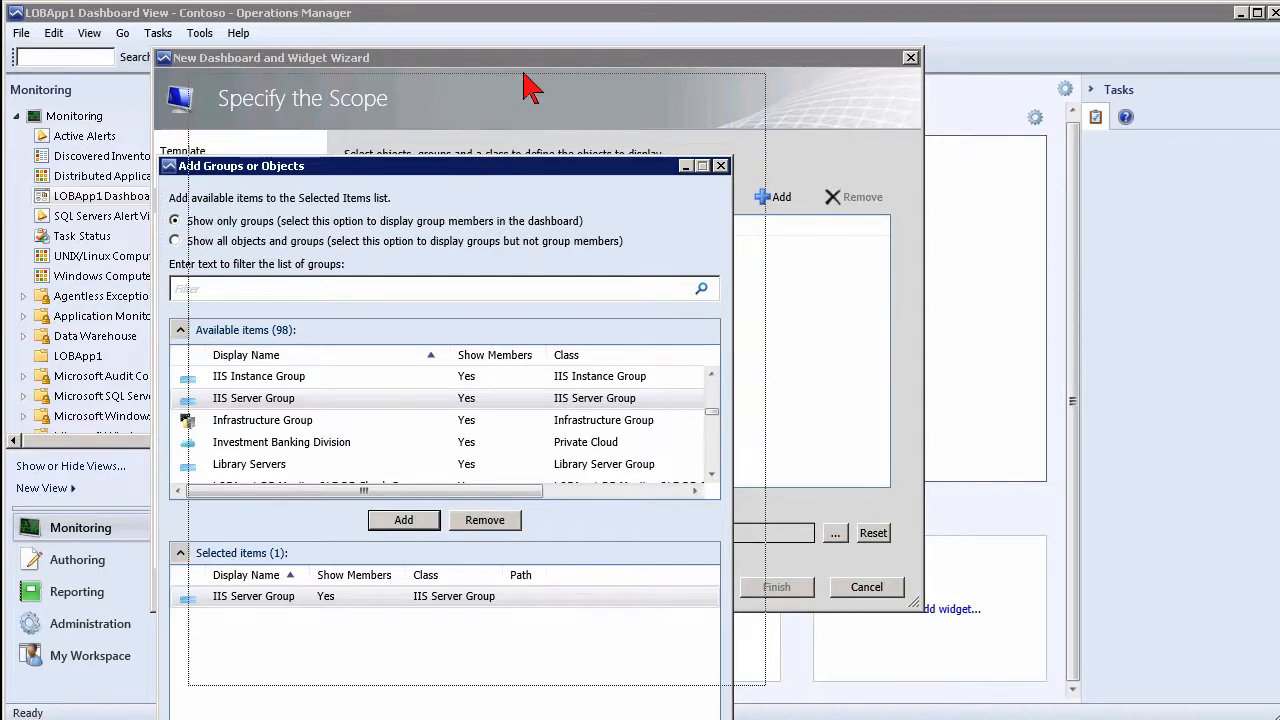
left_click(637, 652)
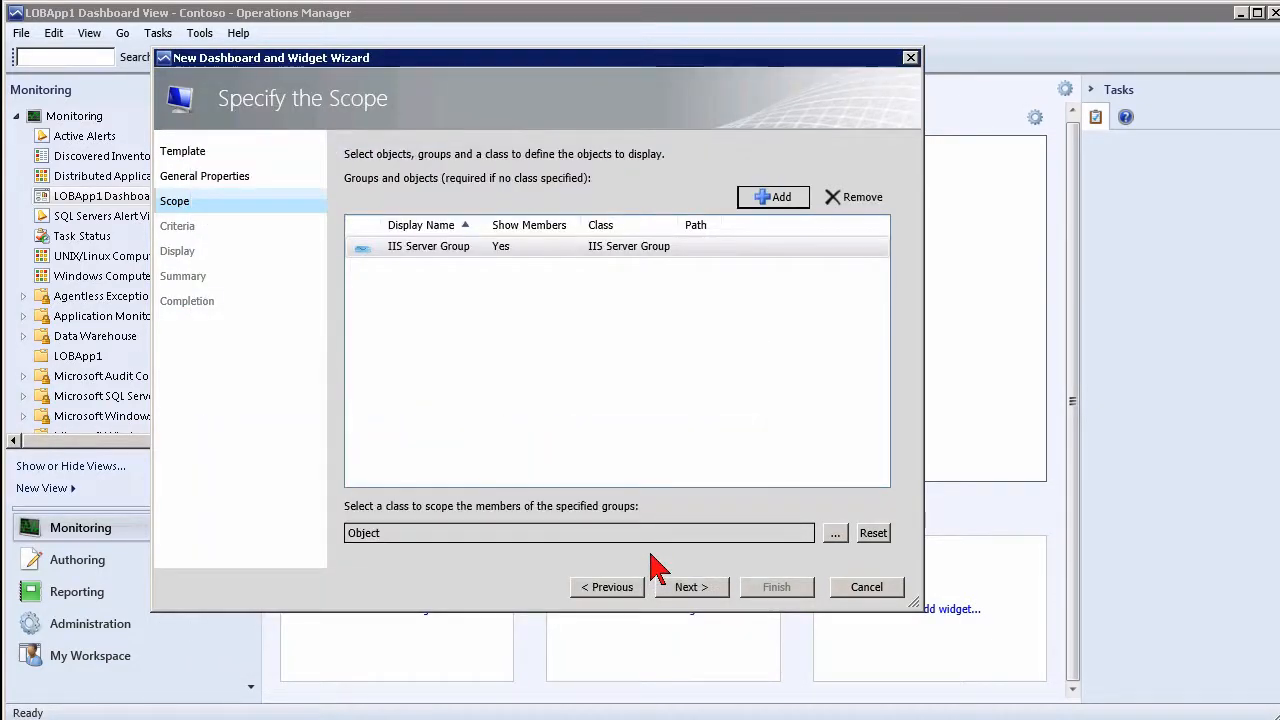
left_click(692, 588)
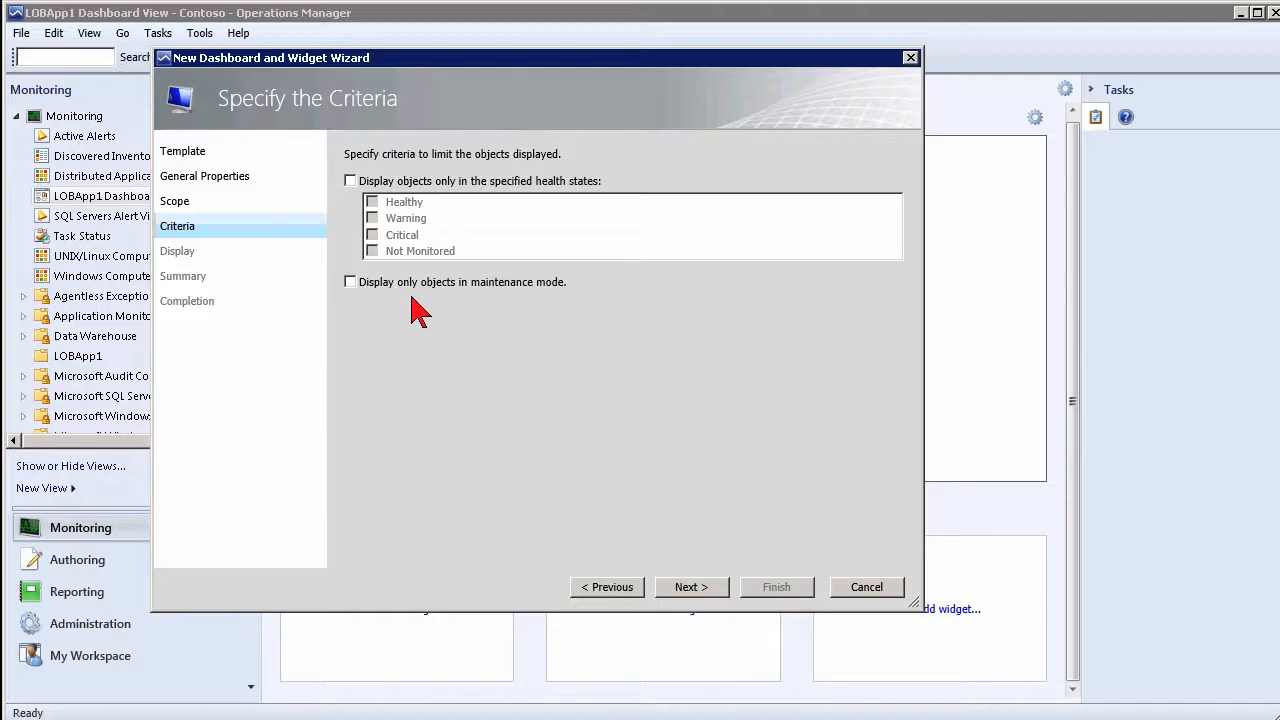
Create the state widget without criteria limits, keeping the default Health, Display Name and Path columns sorted by Display Name
left_click(688, 588)
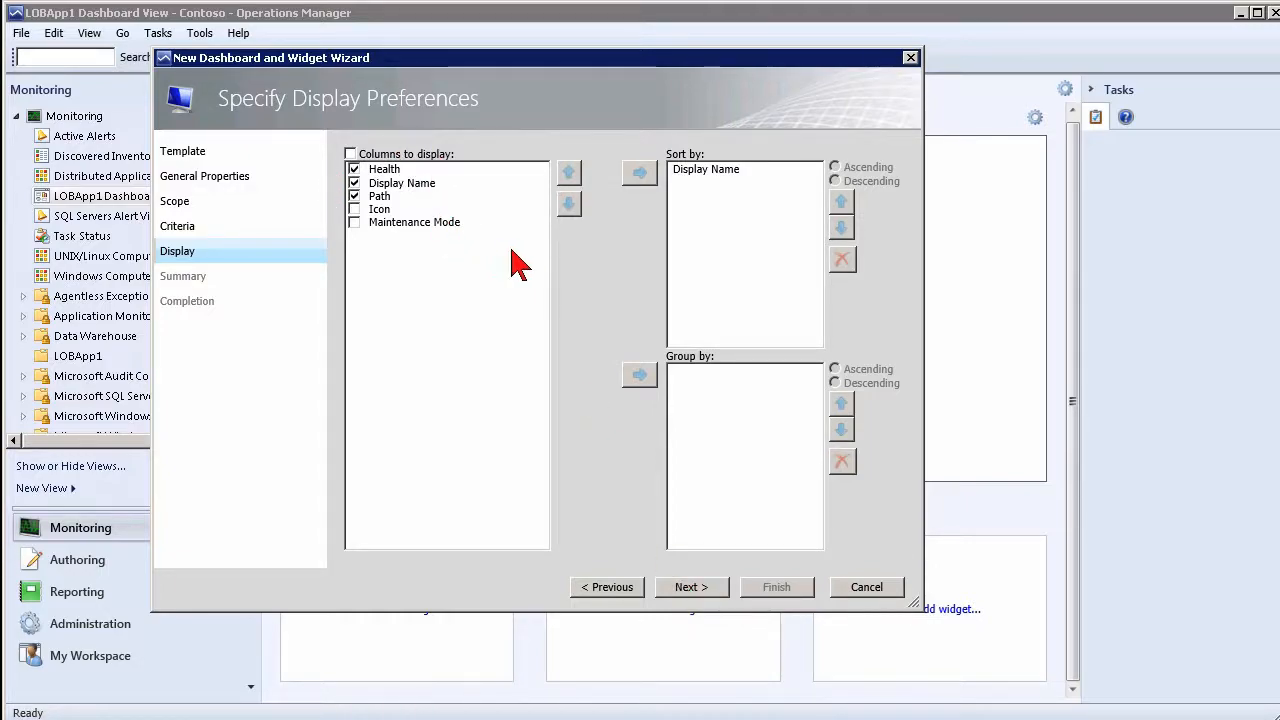
left_click(696, 591)
left_click(775, 588)
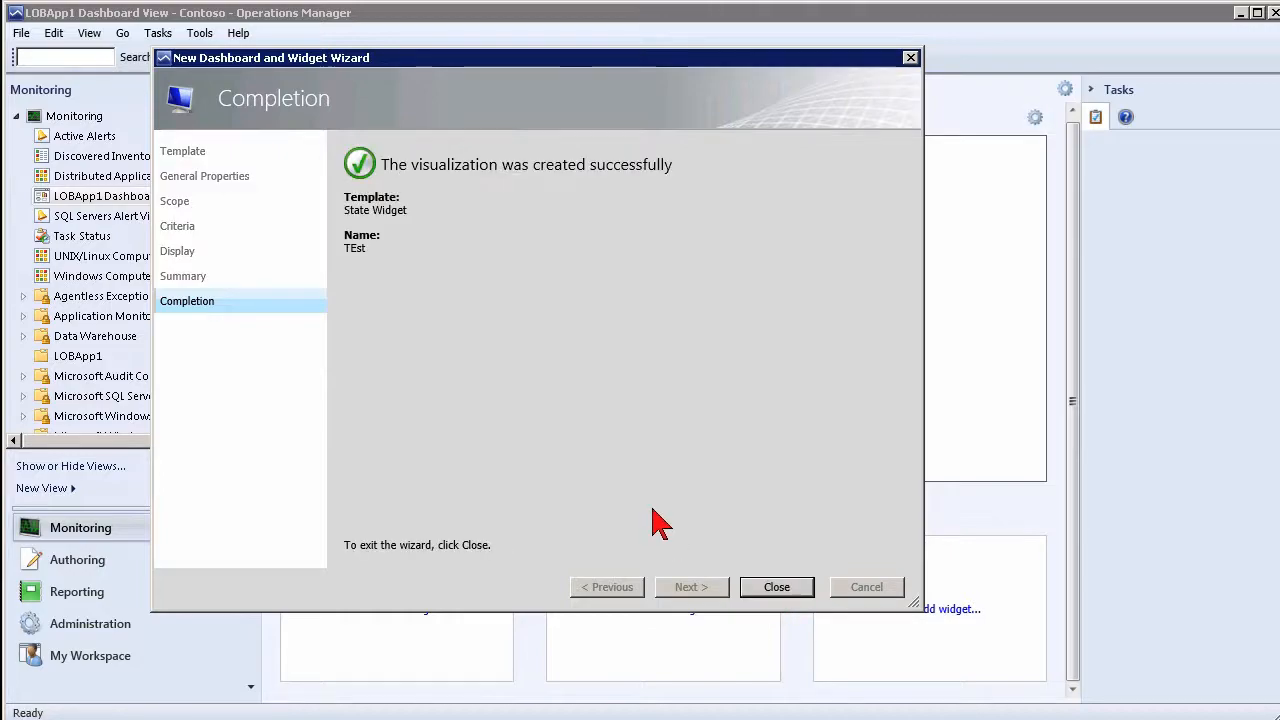
left_click(792, 590)
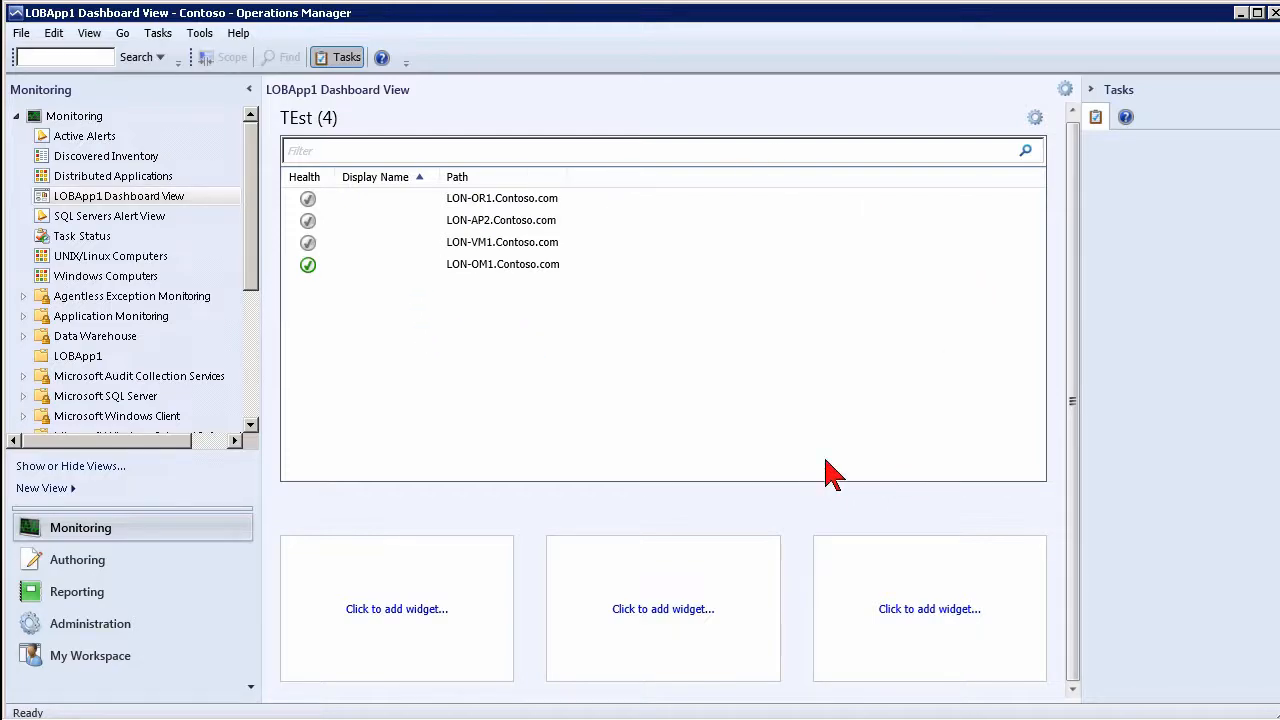
Swap the TEst widget in the large cell with the previous widget
left_click(1036, 119)
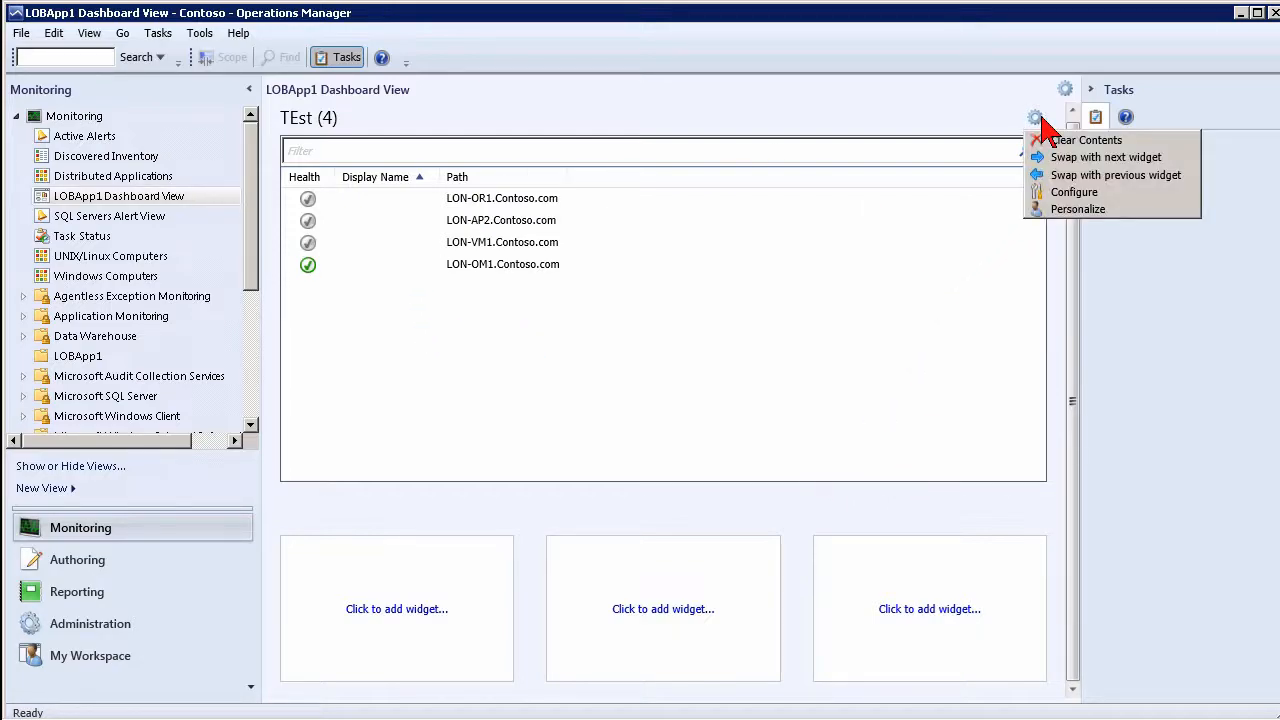
left_click(1065, 178)
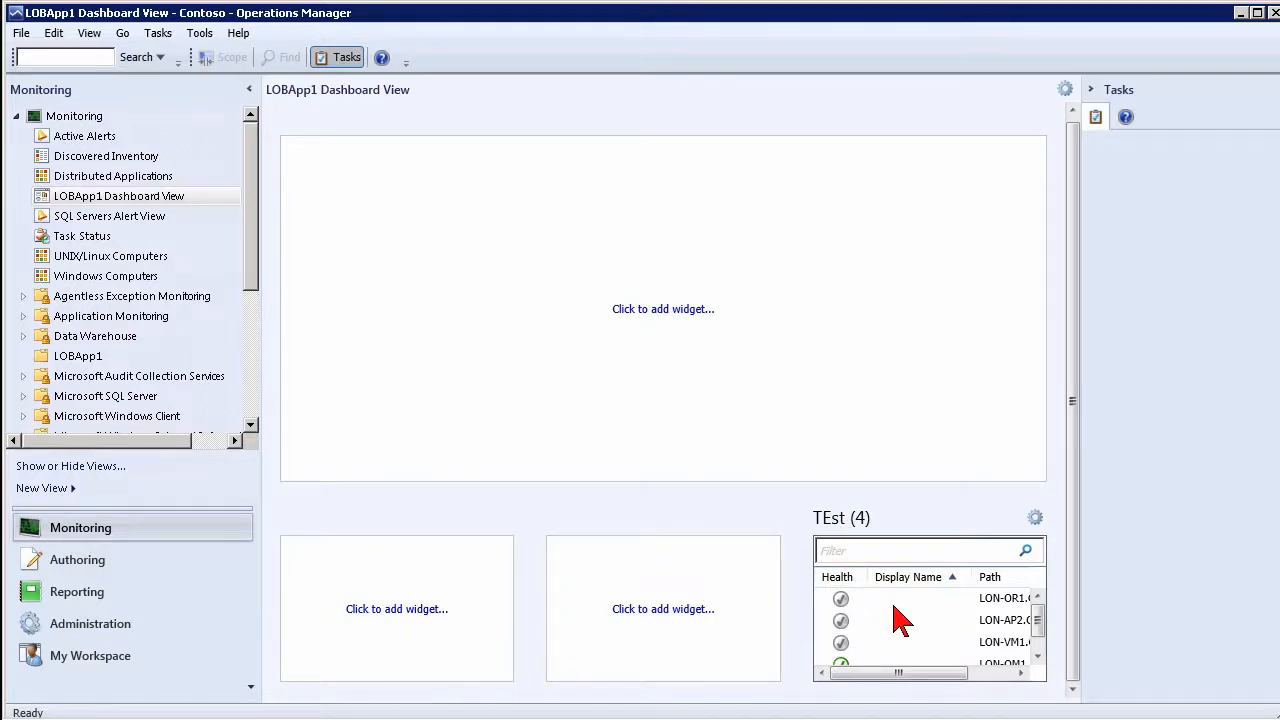